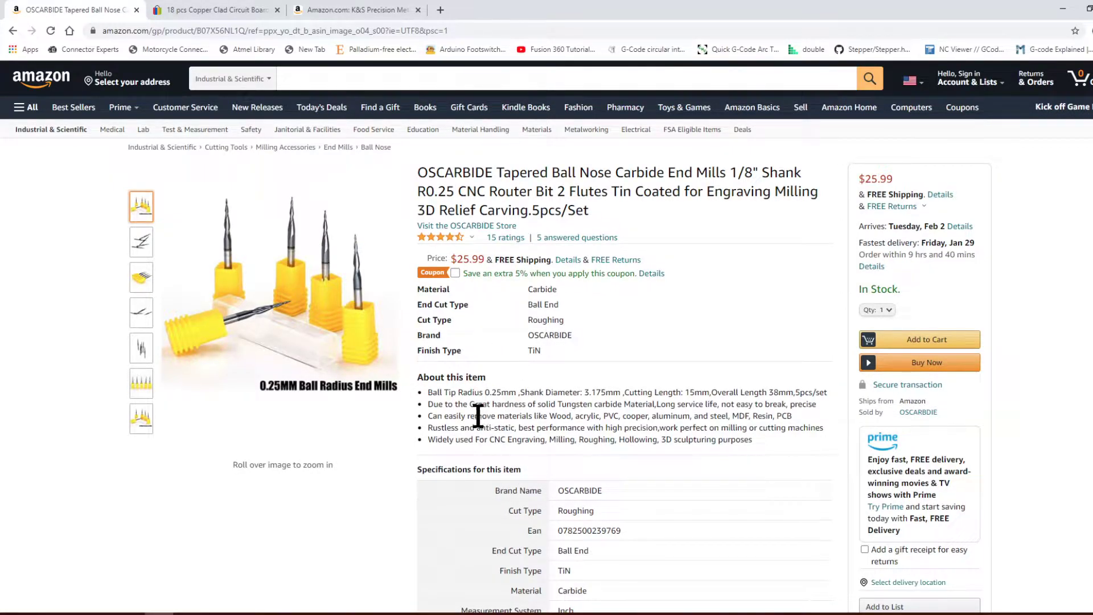
- Switch to the eBay listing for 18 double-sided FR-4 copper clad boards
left_click(190, 9)
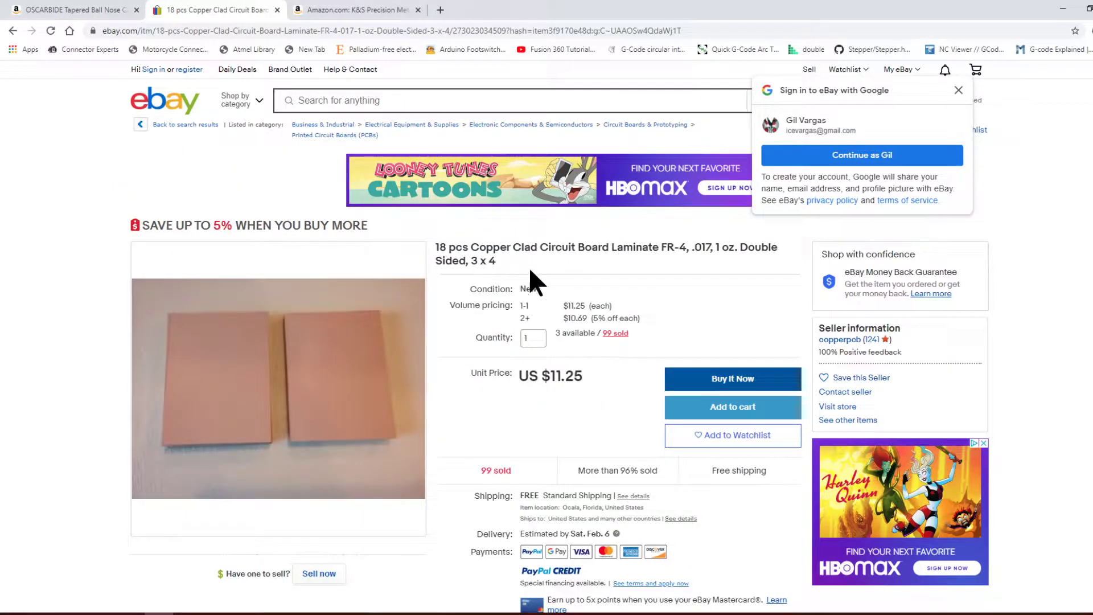
left_click_drag(690, 250, 705, 245)
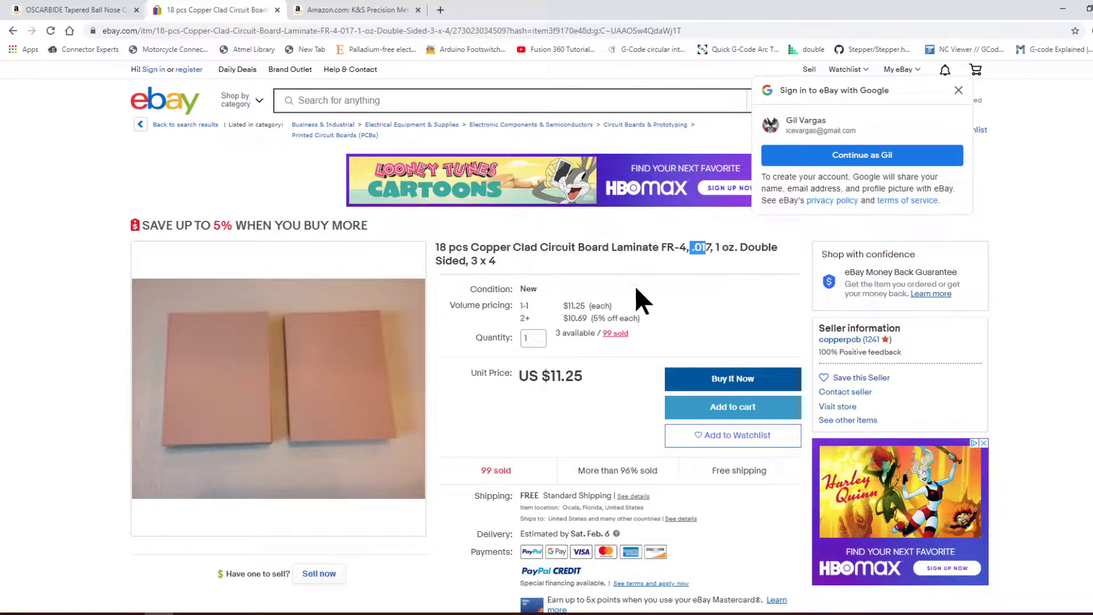
left_click(370, 9)
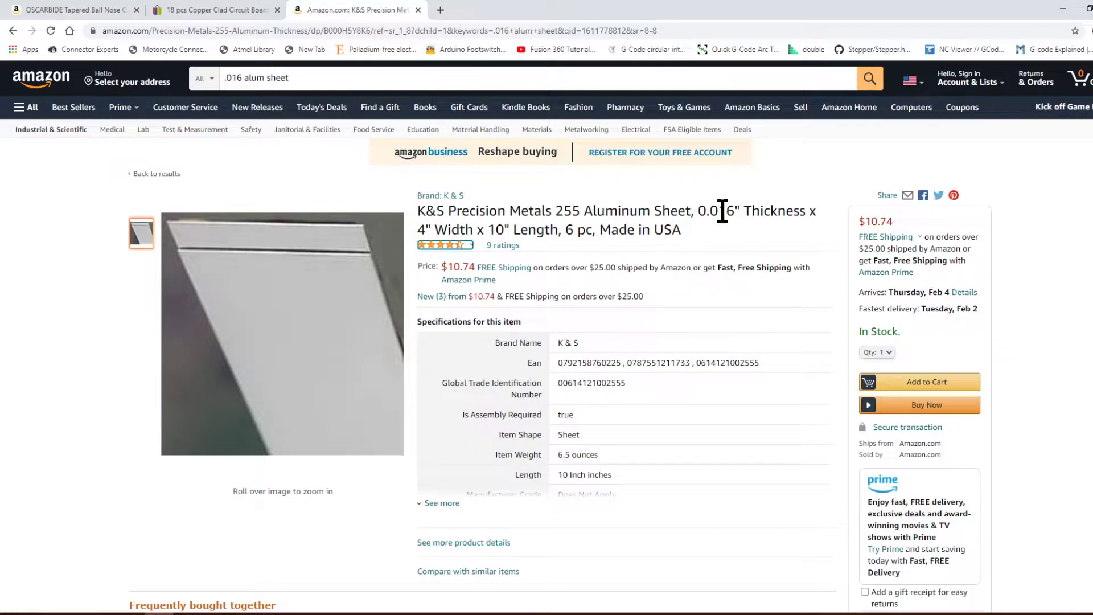
left_click(237, 10)
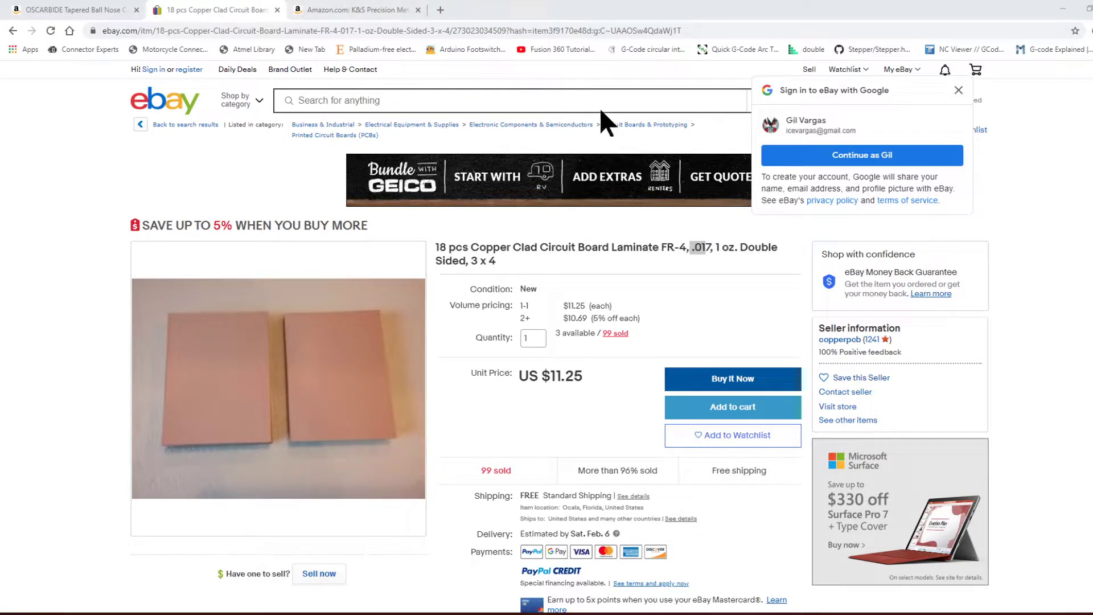
mouse_move(395, 424)
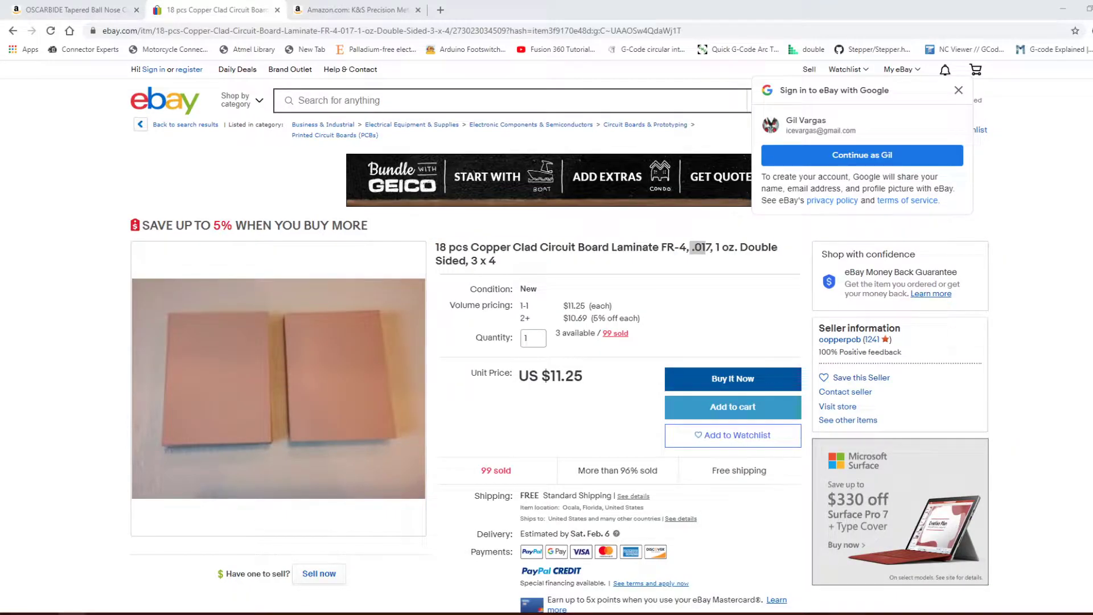
mouse_move(148, 612)
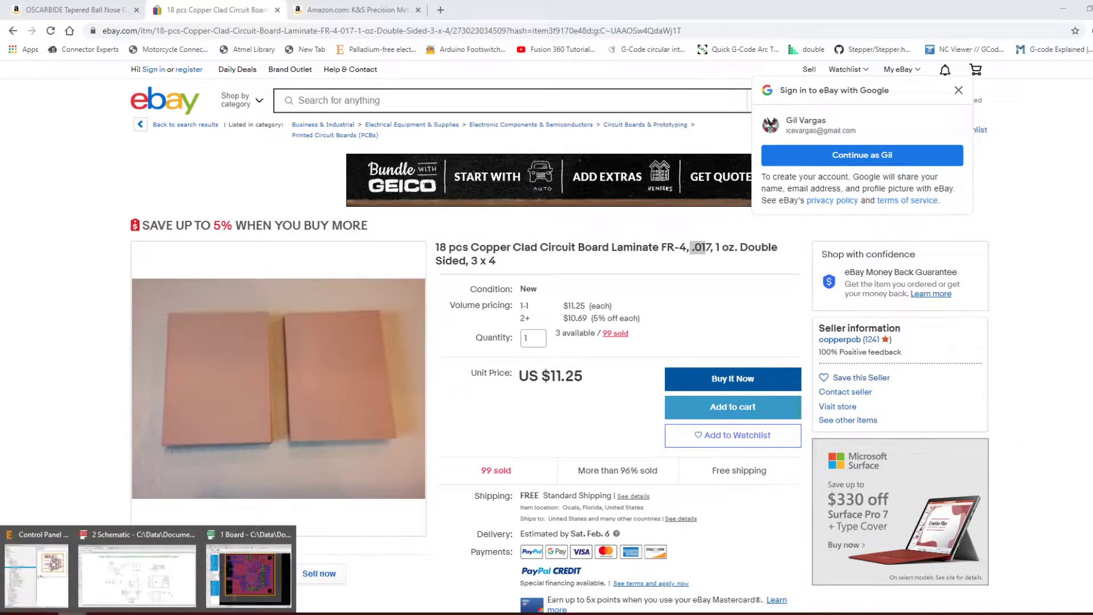
- Open the AP7381 part's footprint in EAGLE and view pad 3's properties
left_click(223, 589)
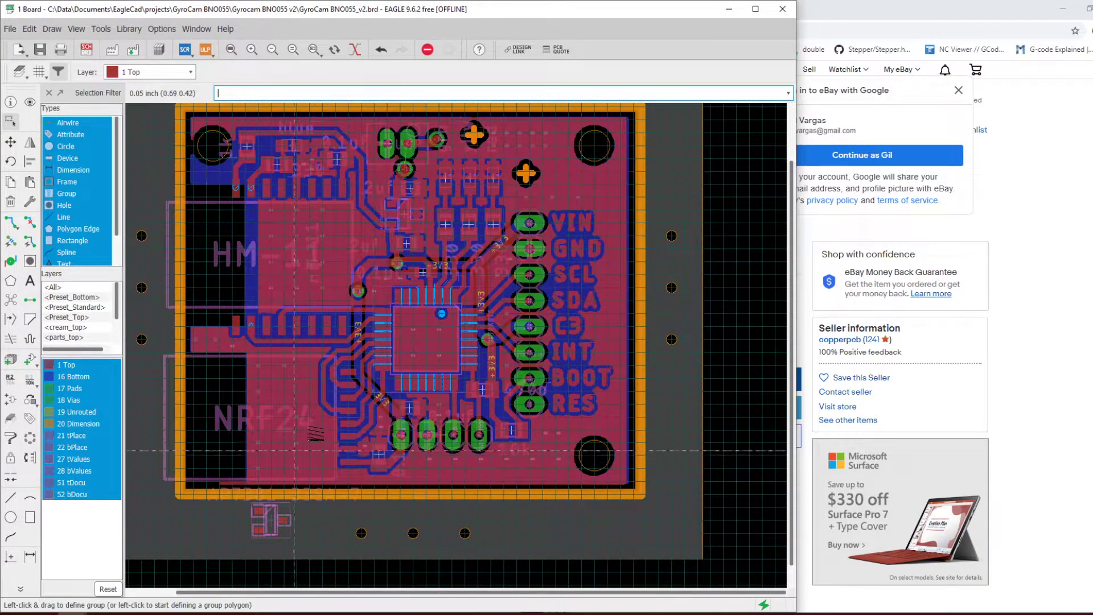
left_click(103, 613)
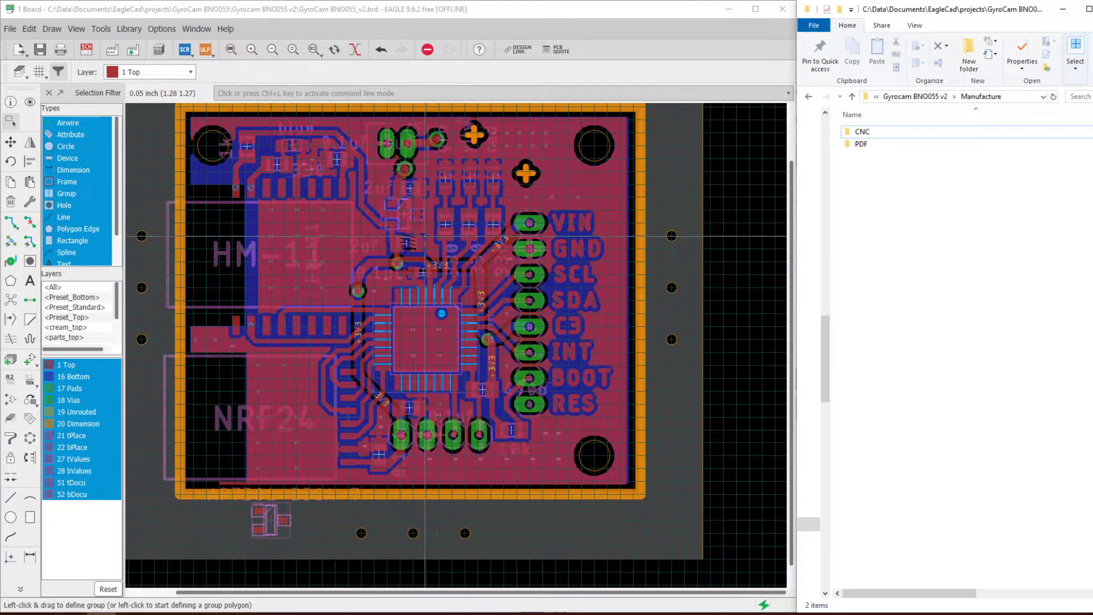
right_click(273, 515)
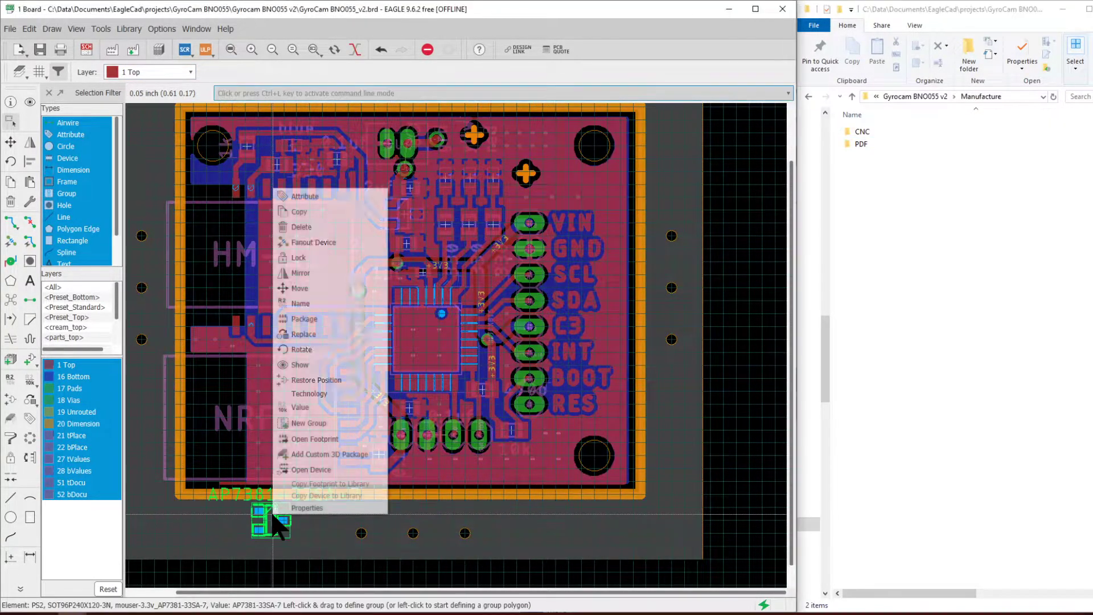
left_click(329, 438)
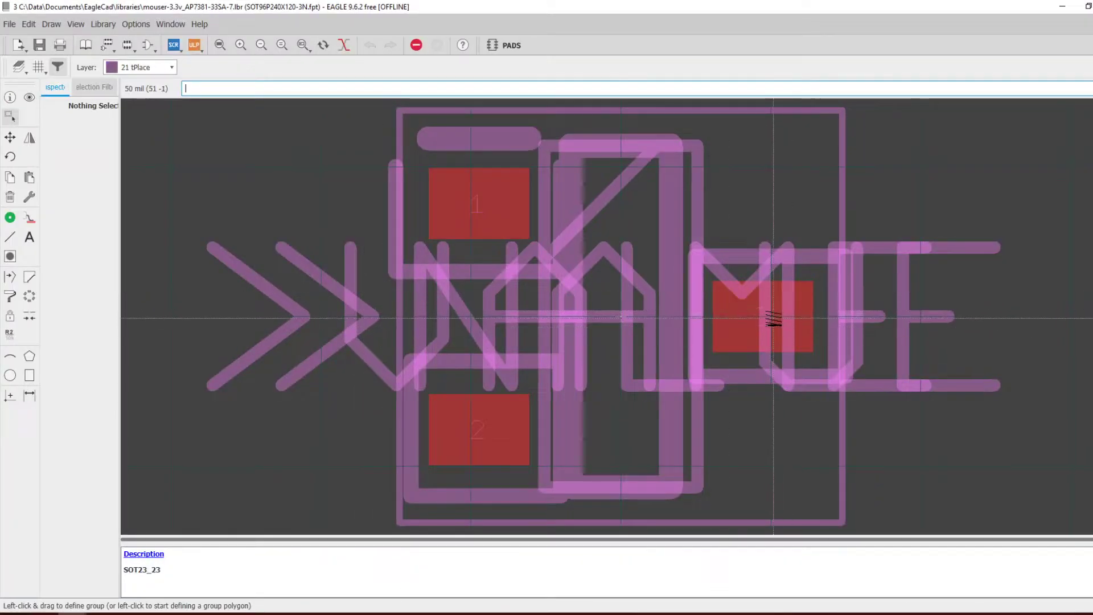
right_click(768, 315)
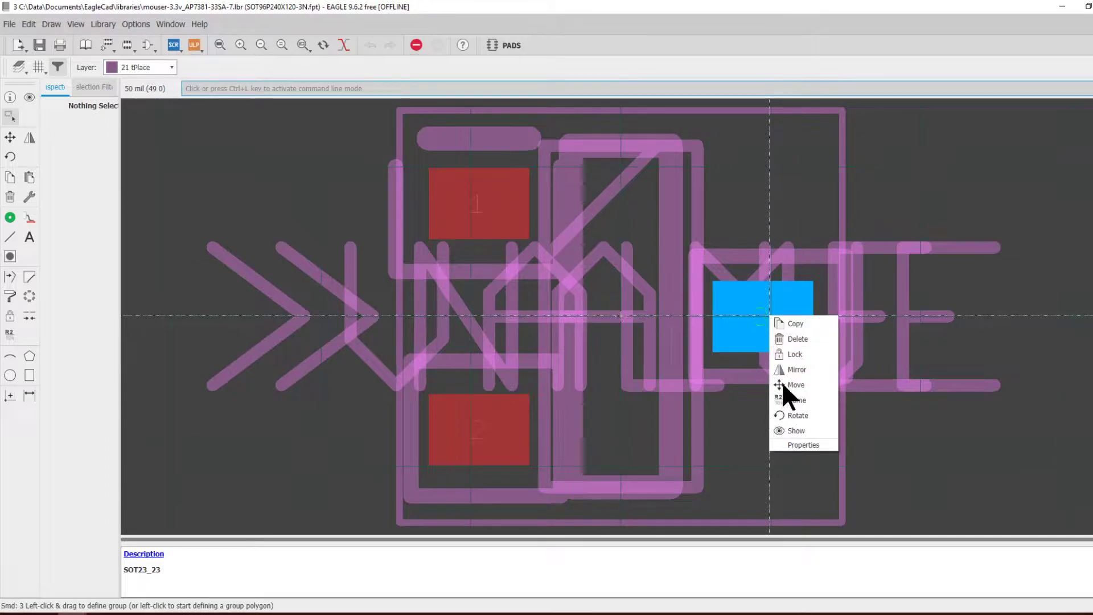
left_click(795, 442)
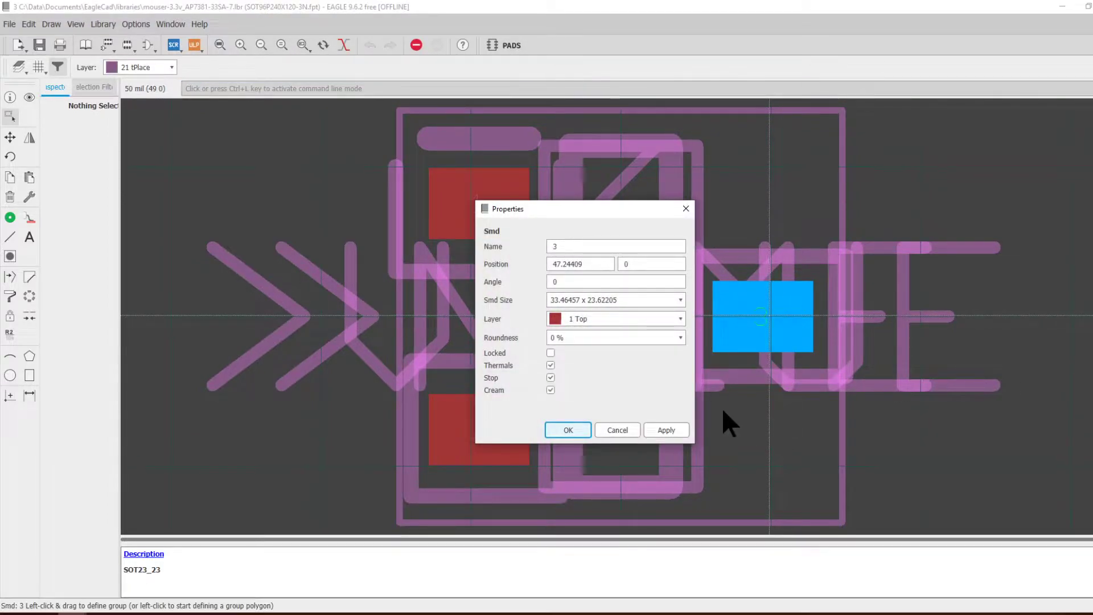
left_click(626, 431)
- Switch the grid units to millimetres and recheck pad 3's size, 0.85 x 0.6
left_click(38, 67)
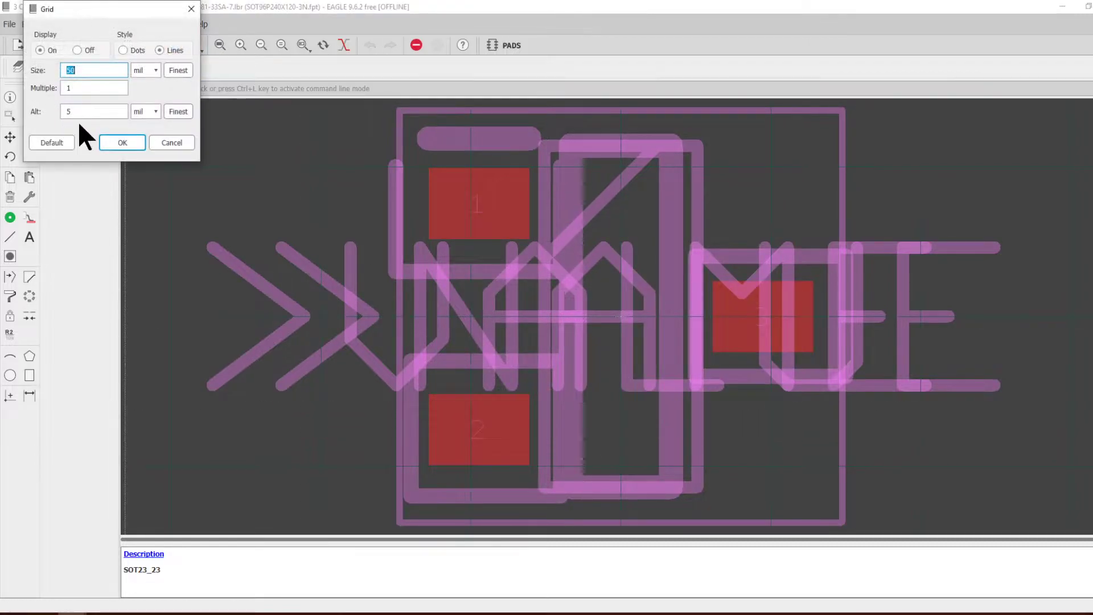
left_click(145, 70)
left_click(146, 95)
left_click(122, 143)
right_click(763, 313)
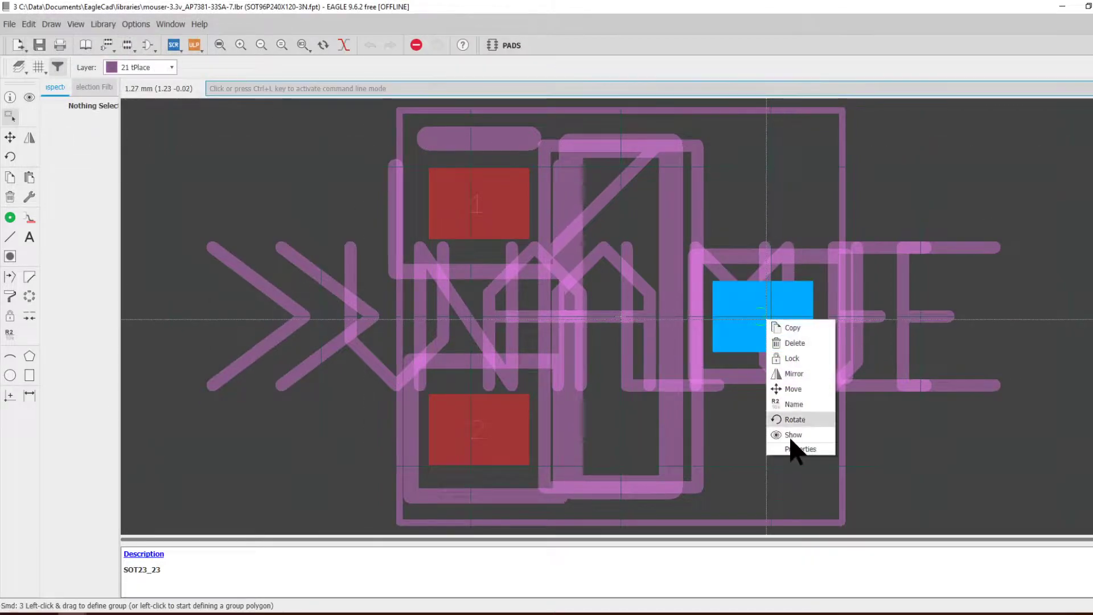
left_click(796, 449)
left_click_drag(588, 295, 569, 296)
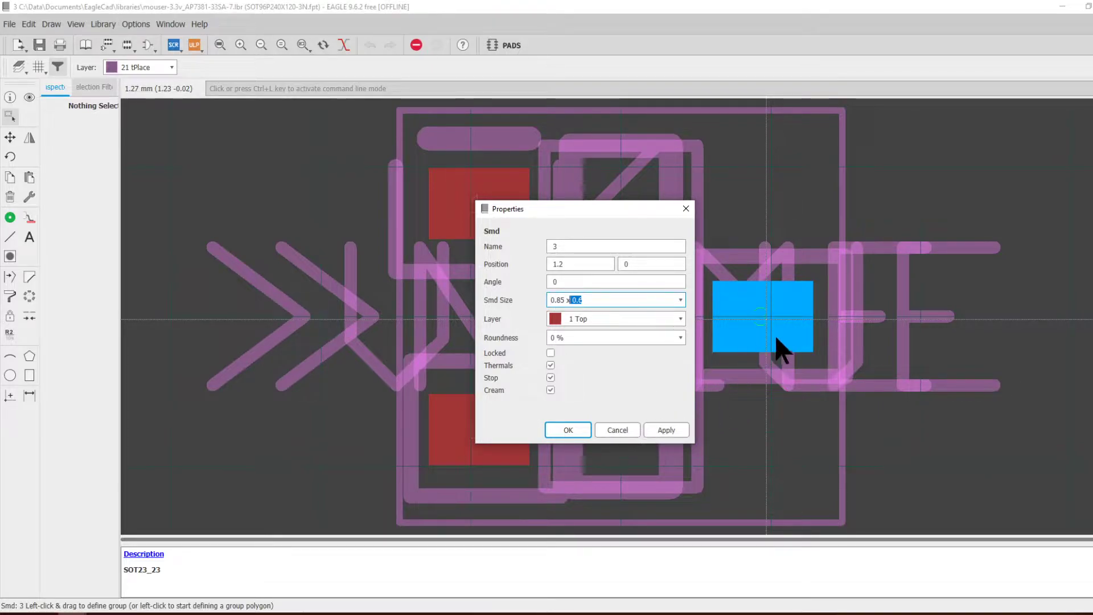
left_click(620, 432)
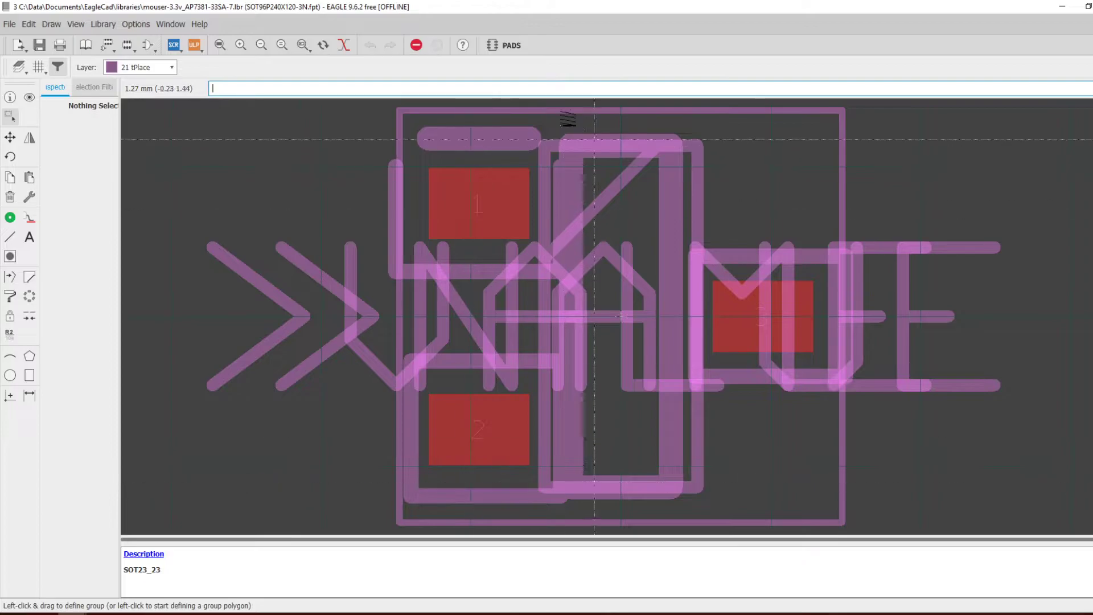
- Run the default two-layer CAM job with output into the Manufacture folder
left_click(1090, 7)
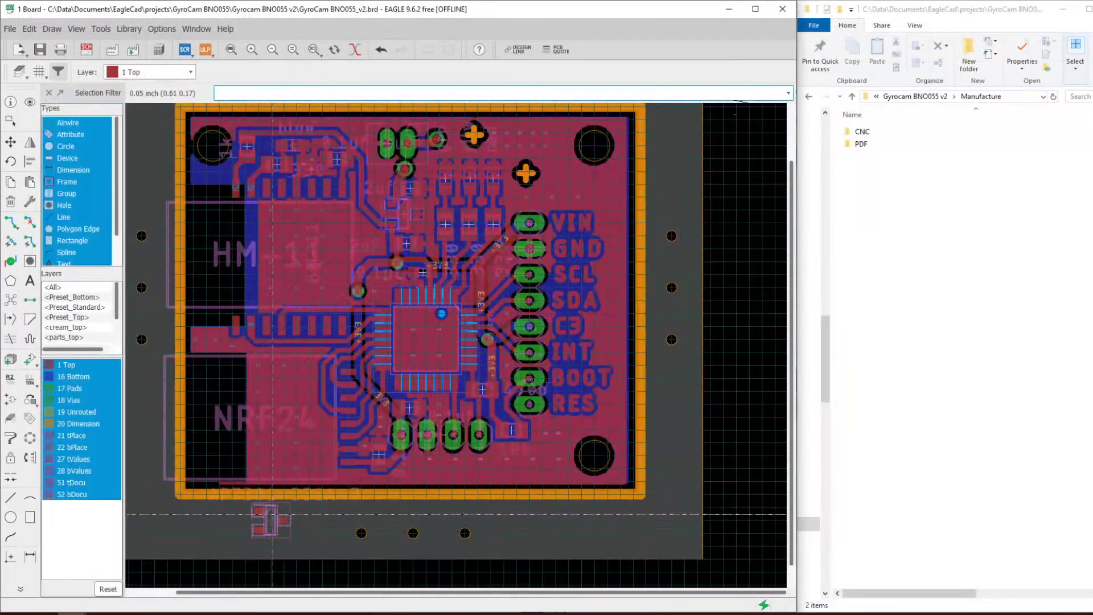
key("ctrl+g")
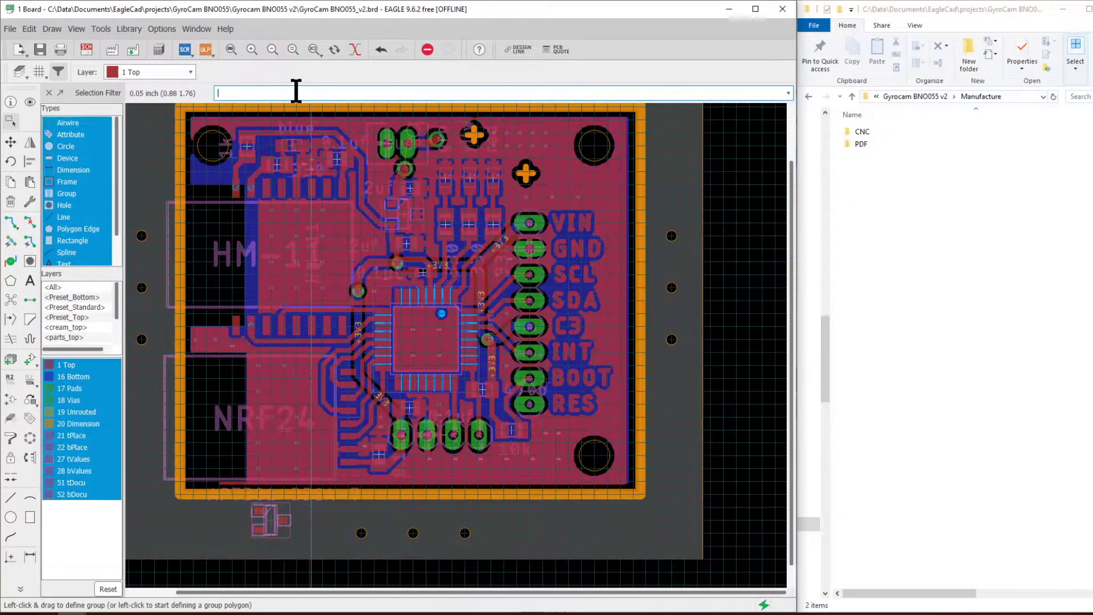
left_click(108, 52)
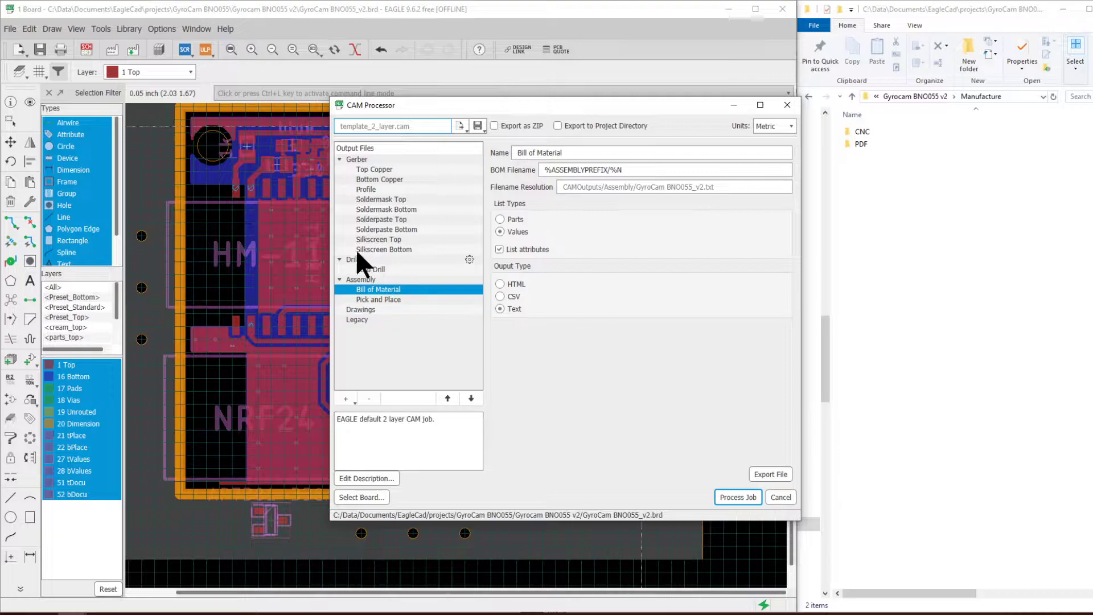
left_click(747, 500)
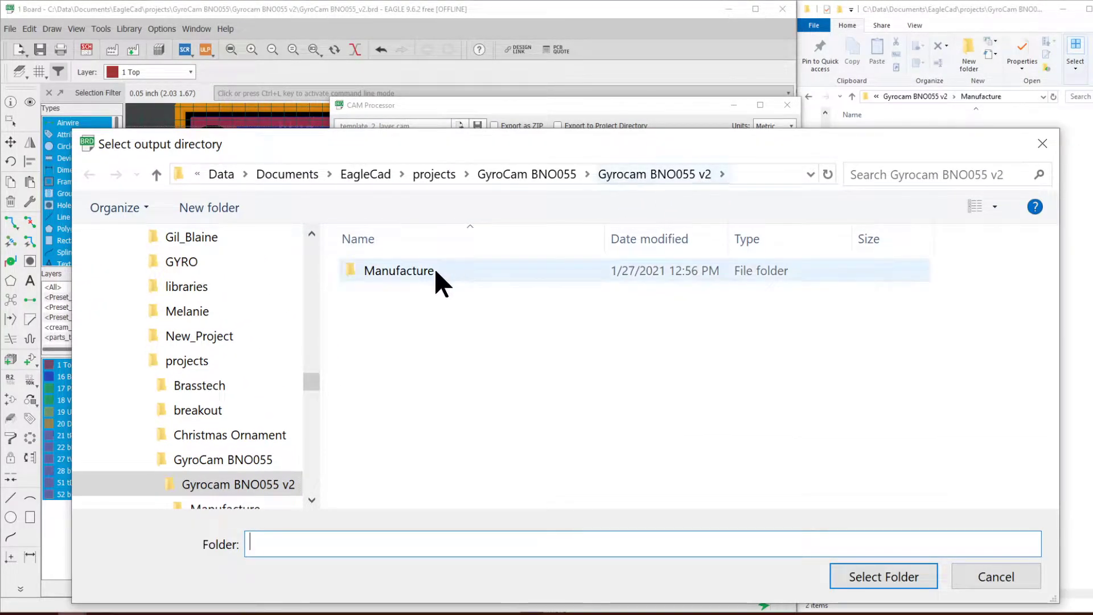
double_click(436, 272)
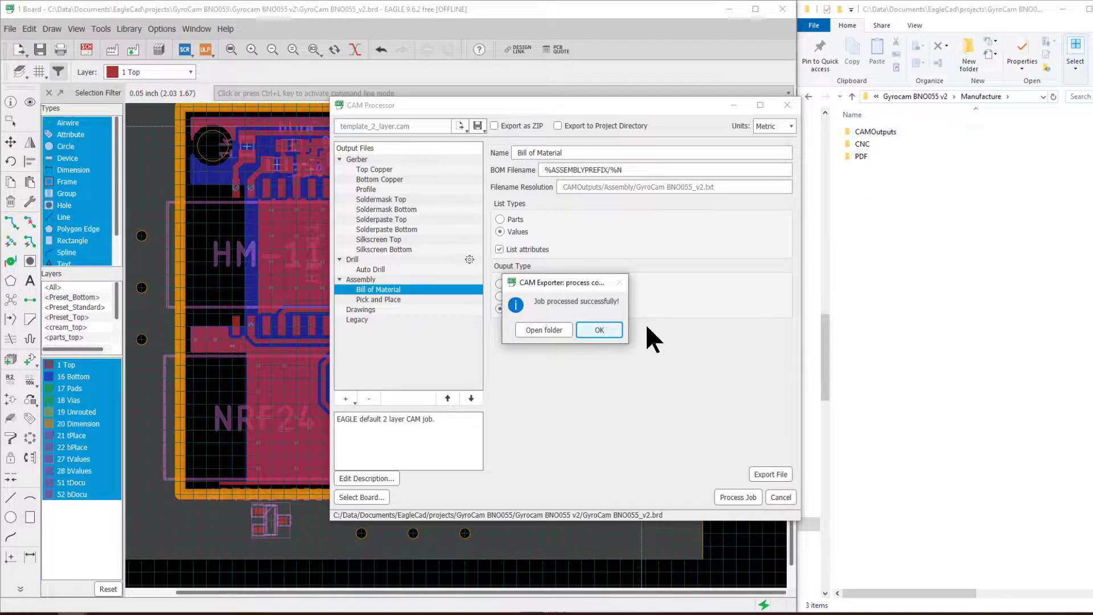
left_click(608, 329)
left_click(786, 105)
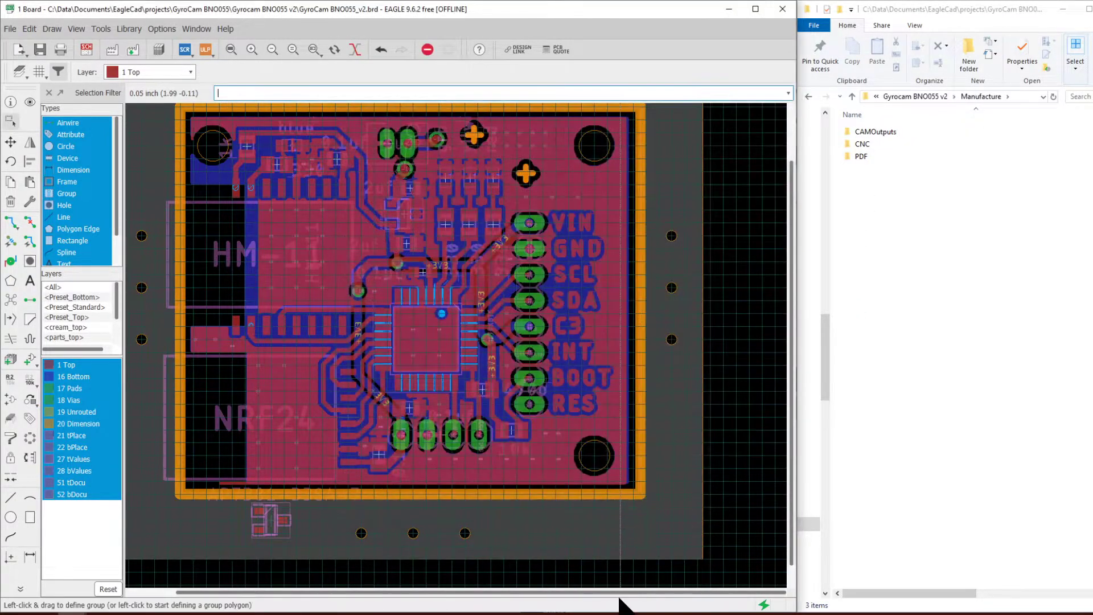
- Load solderpaste_top.gbr from the CAMOutputs Gerber files into FlatCAM
left_click(190, 614)
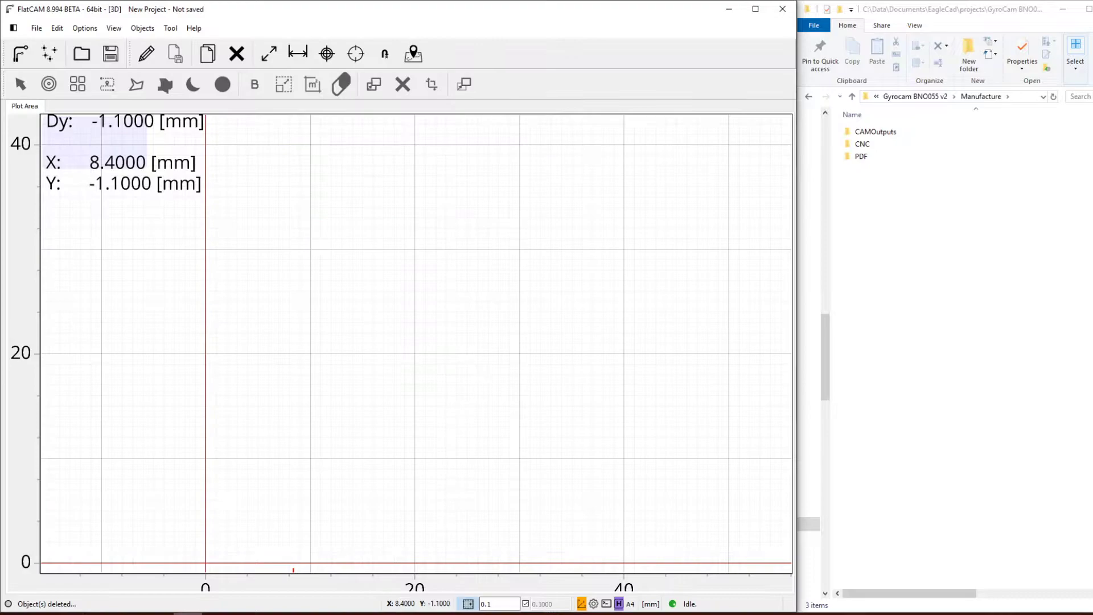
left_click(885, 131)
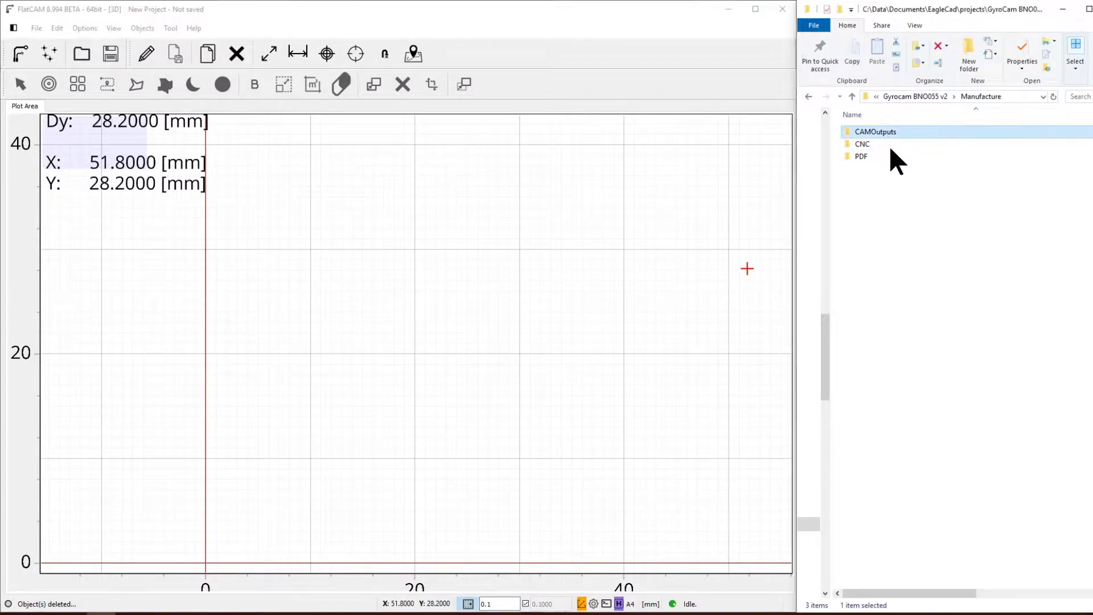
double_click(873, 154)
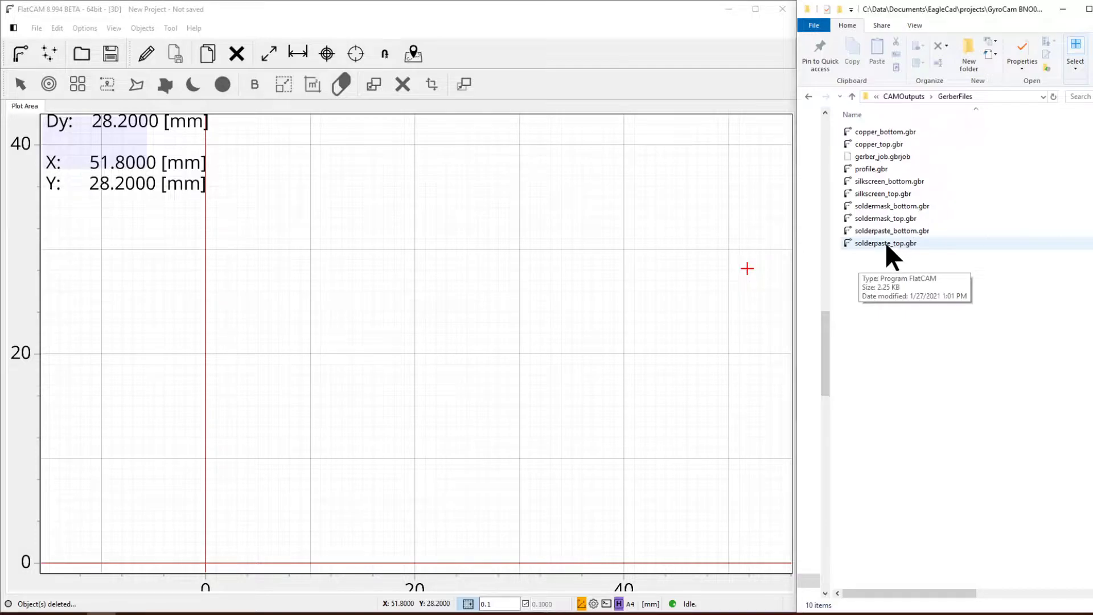
left_click_drag(893, 241, 371, 342)
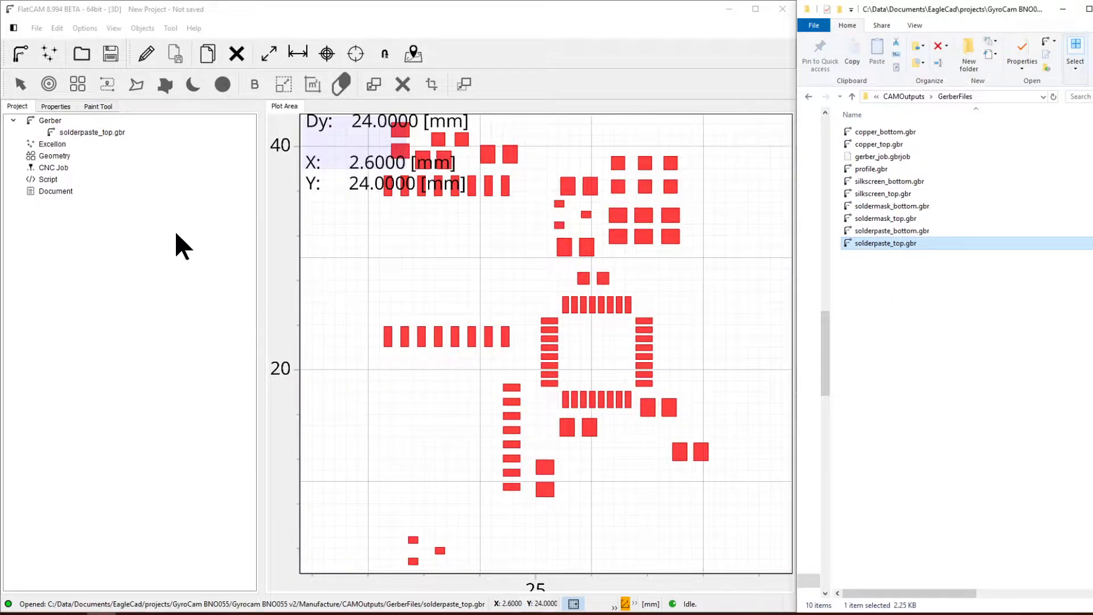
- Reset solderpaste_top.gbr to the default colour and zoom in to inspect the pads
right_click(80, 131)
mouse_move(132, 169)
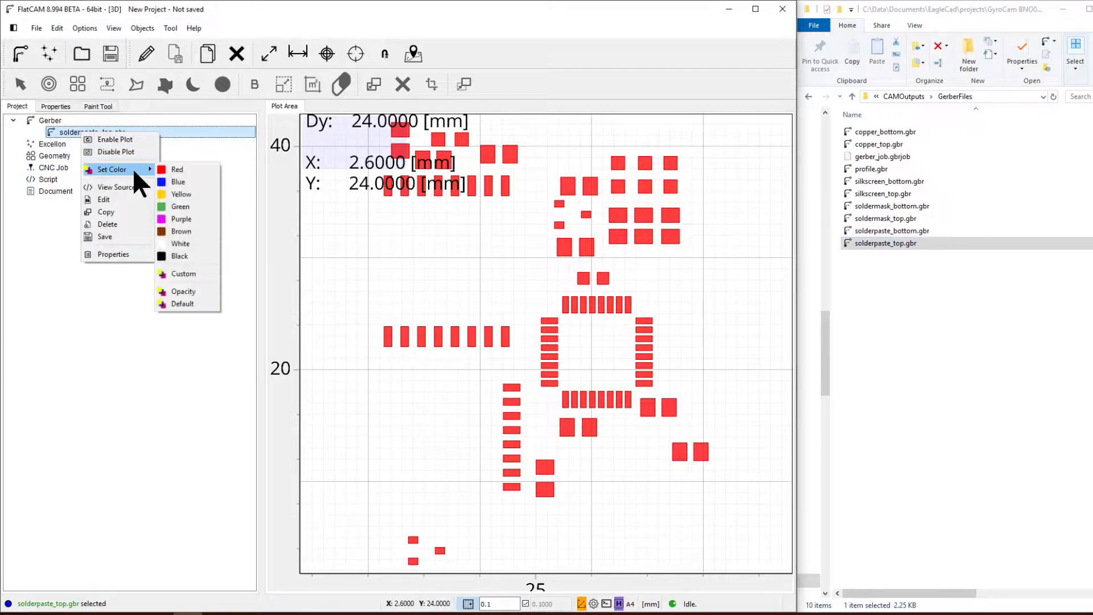
left_click(181, 304)
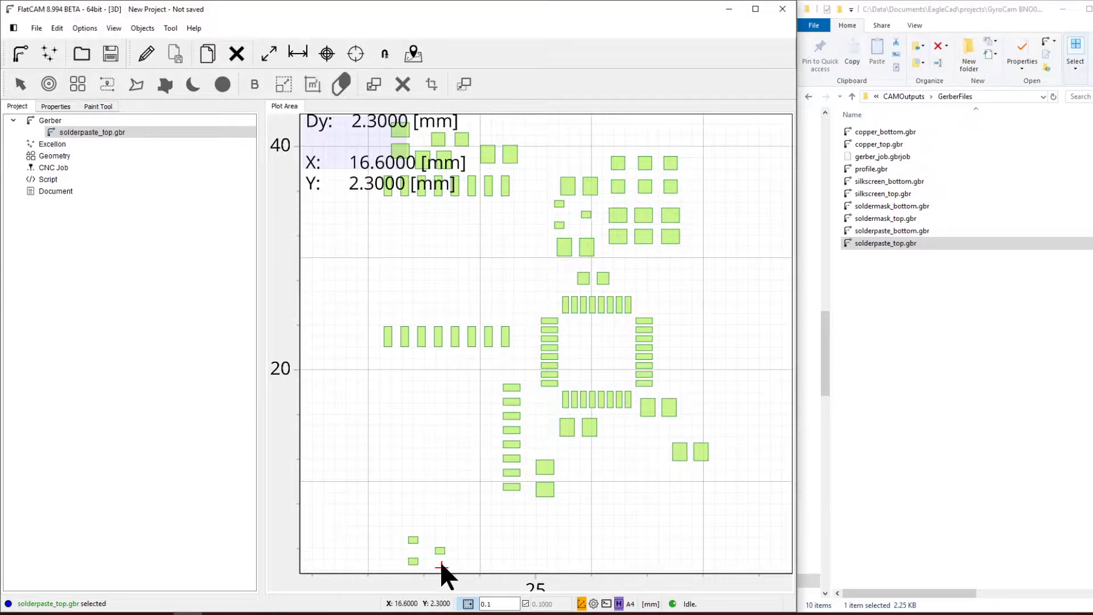
scroll(439, 560, "up", 3)
scroll(438, 532, "up", 3)
scroll(512, 449, "down", 2)
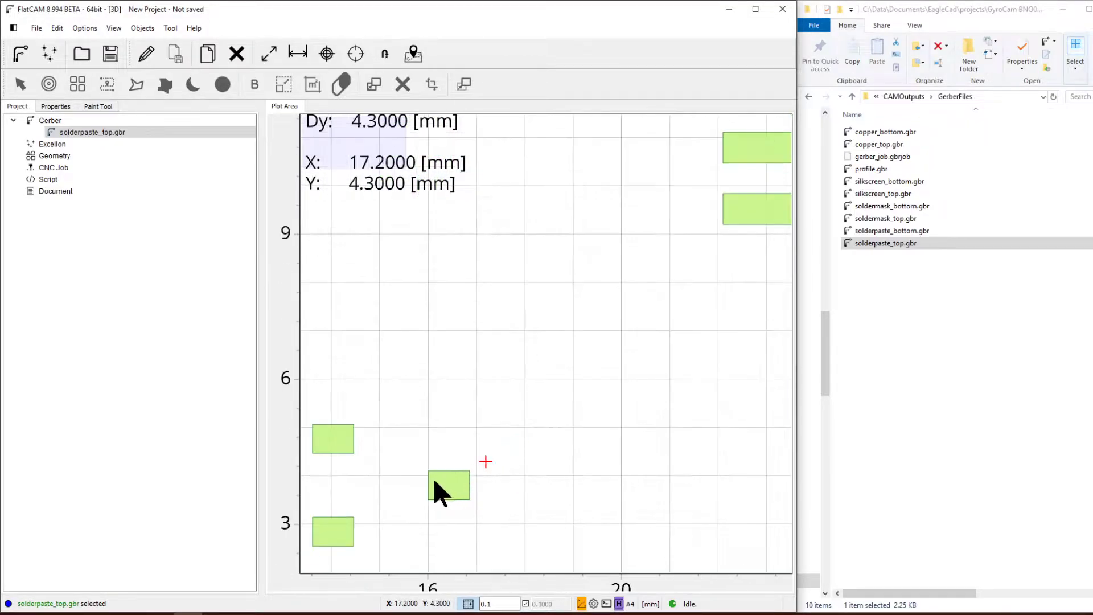
scroll(338, 515, "up", 2)
scroll(661, 436, "up", 3)
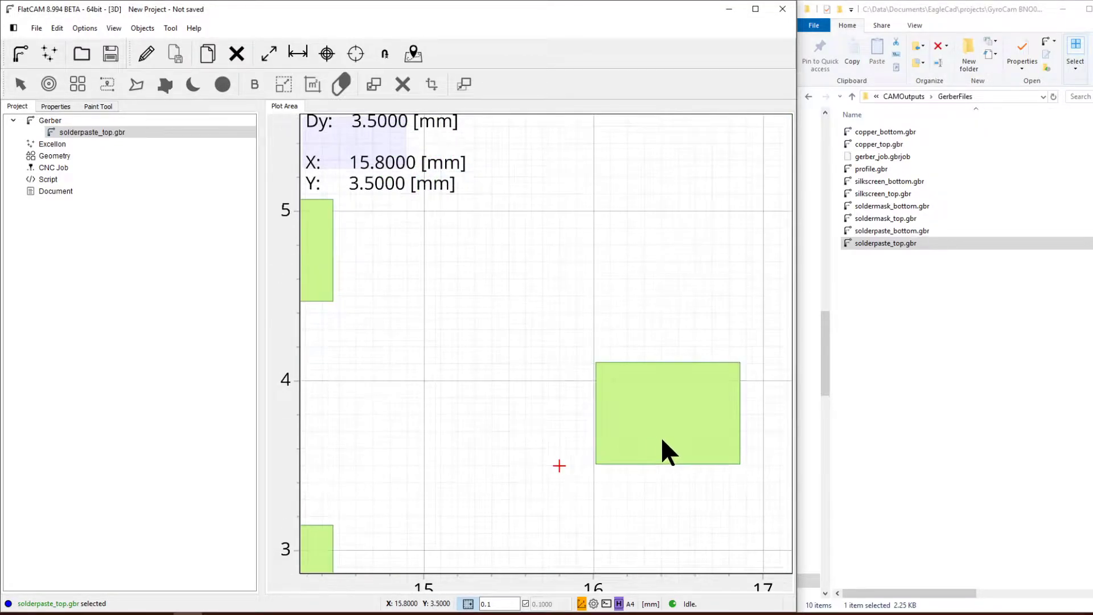
scroll(677, 438, "up", 1)
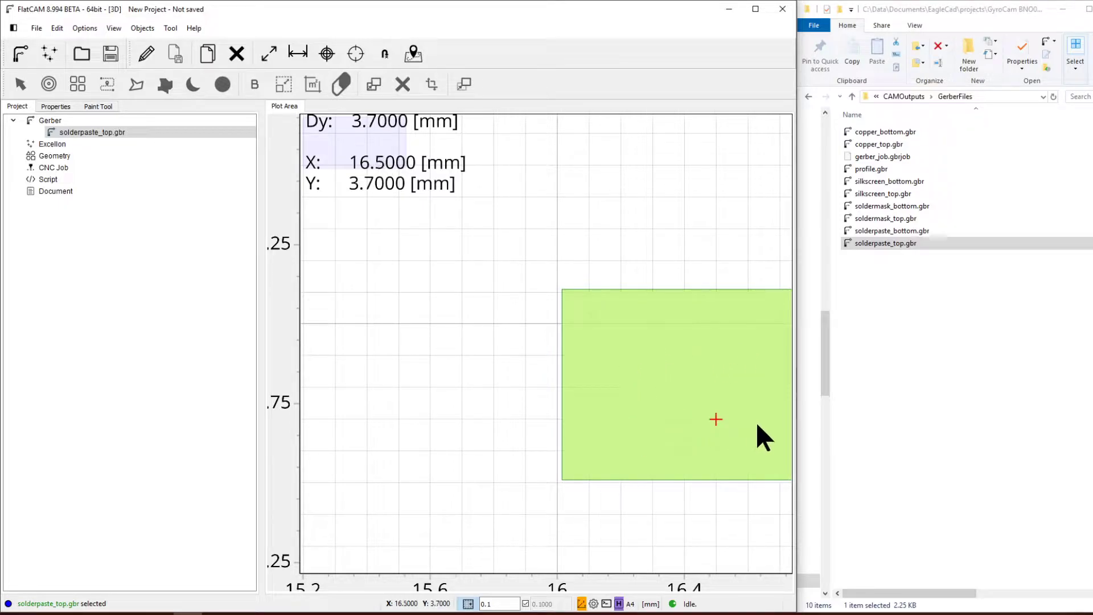
scroll(439, 387, "down", 4)
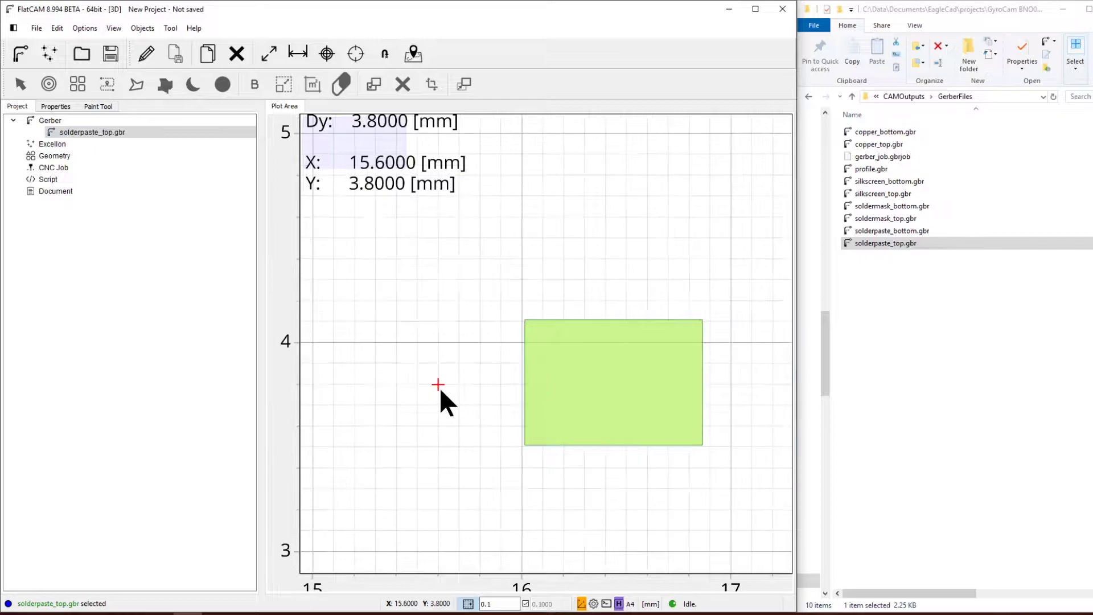
left_click(117, 135)
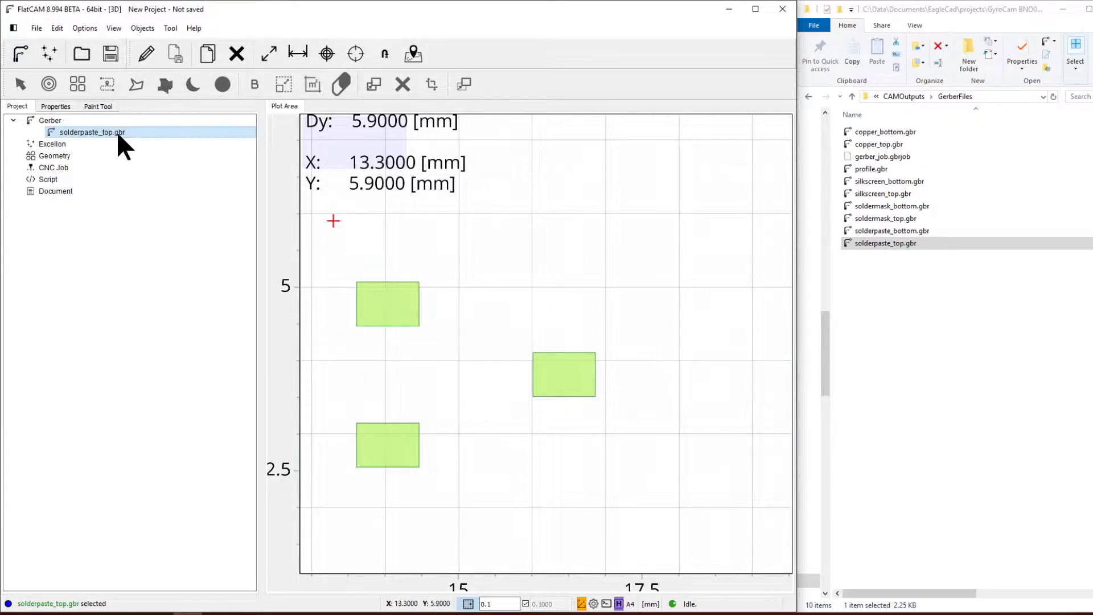
left_click(88, 131)
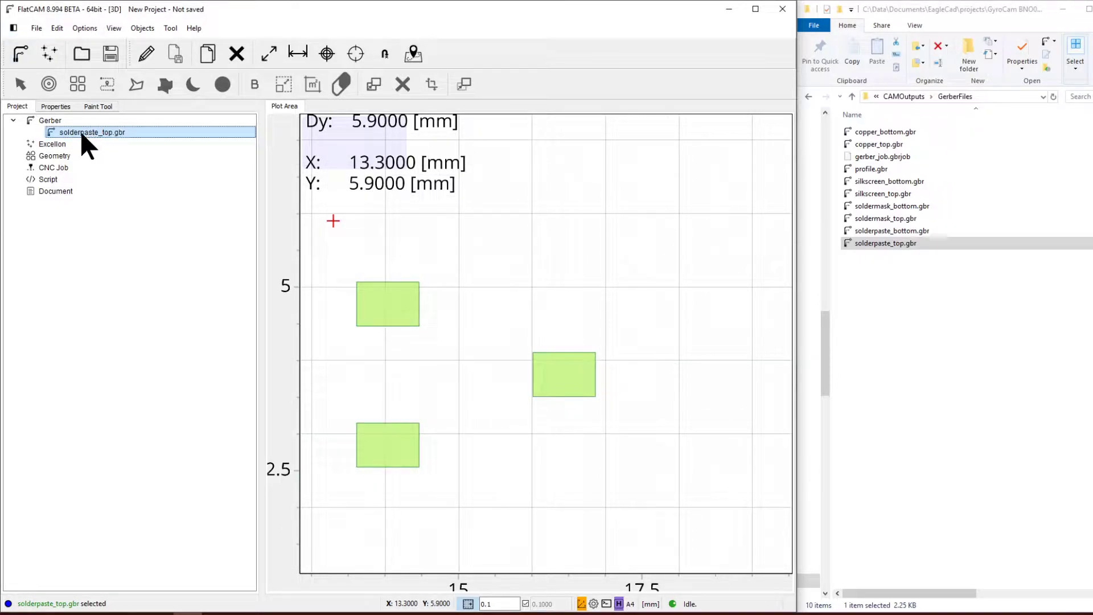
- Set up painting of solderpaste_top.gbr with the 0.3 mm tool at 50% overlap
left_click(170, 28)
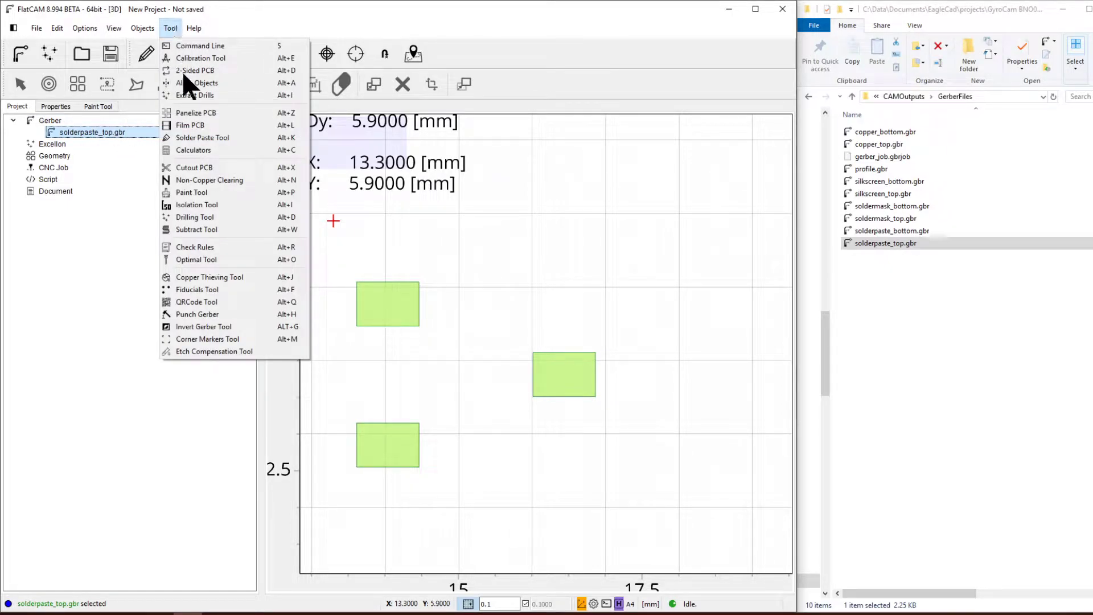
left_click(177, 192)
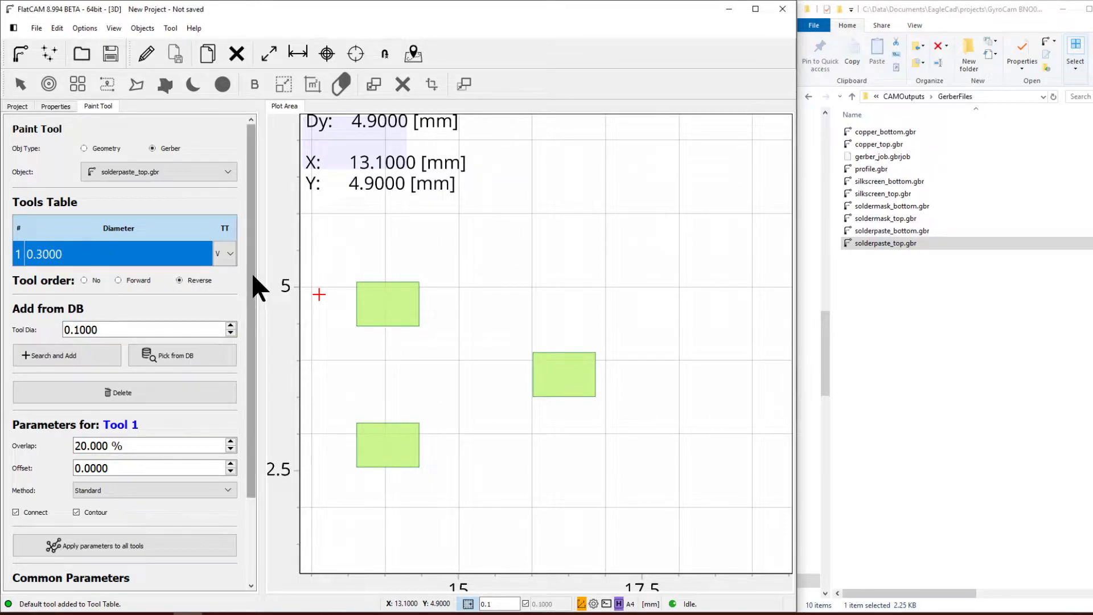
left_click_drag(250, 274, 242, 315)
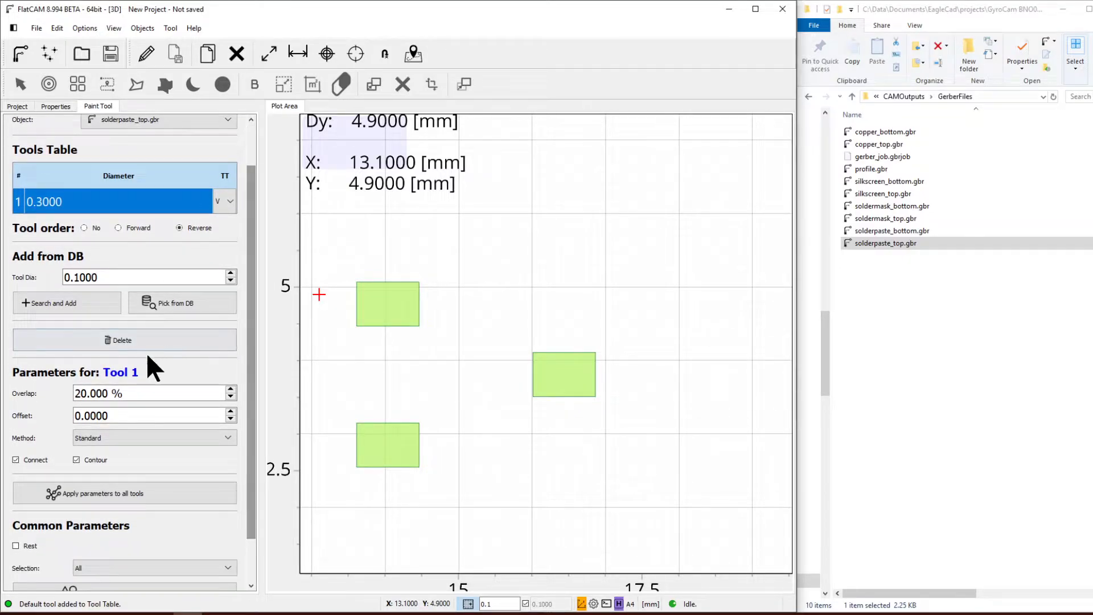
triple_click(163, 391)
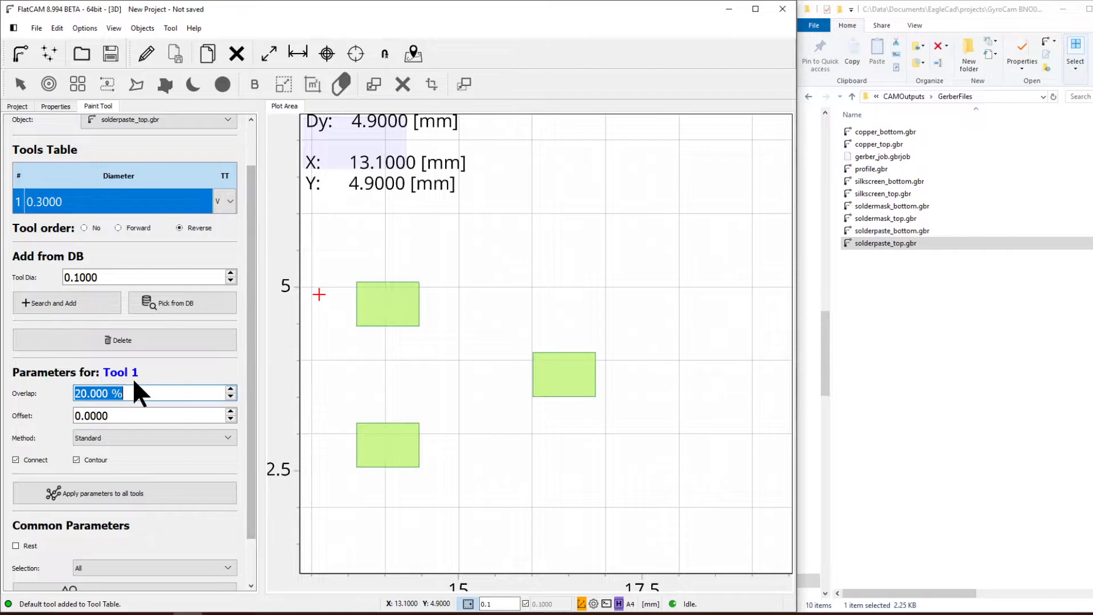
type("50")
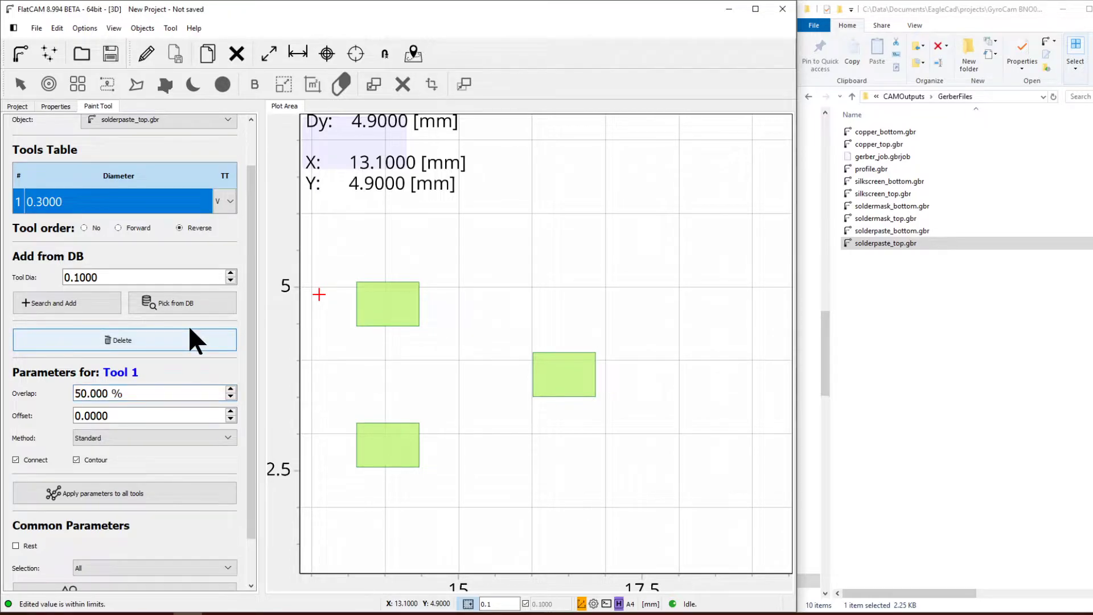
left_click_drag(252, 402, 255, 462)
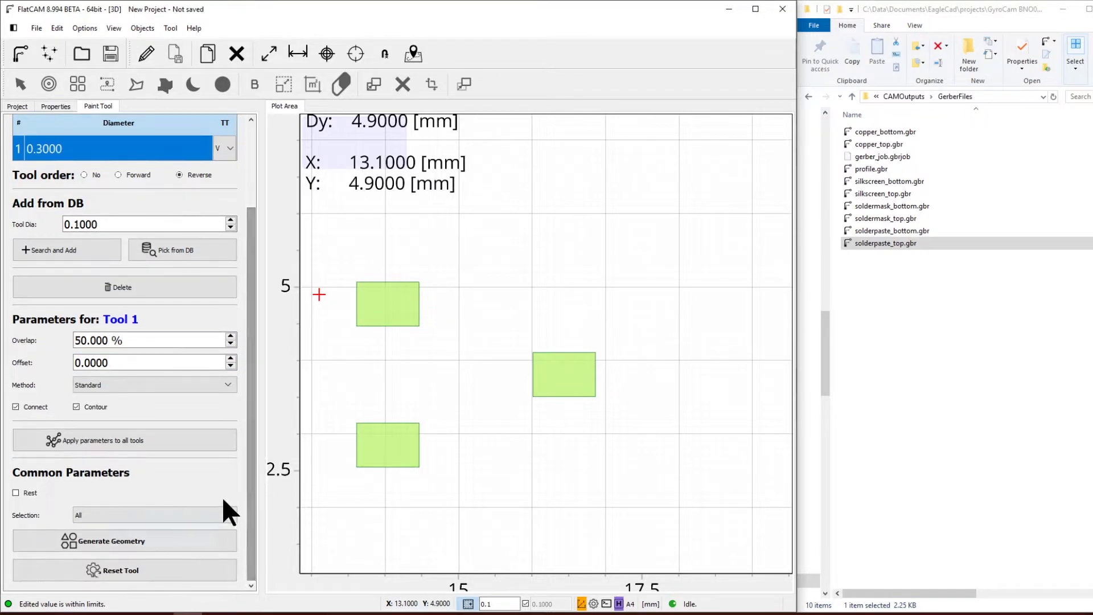
- Generate the paint geometry and zoom in to check the paths inside each pad
left_click(121, 542)
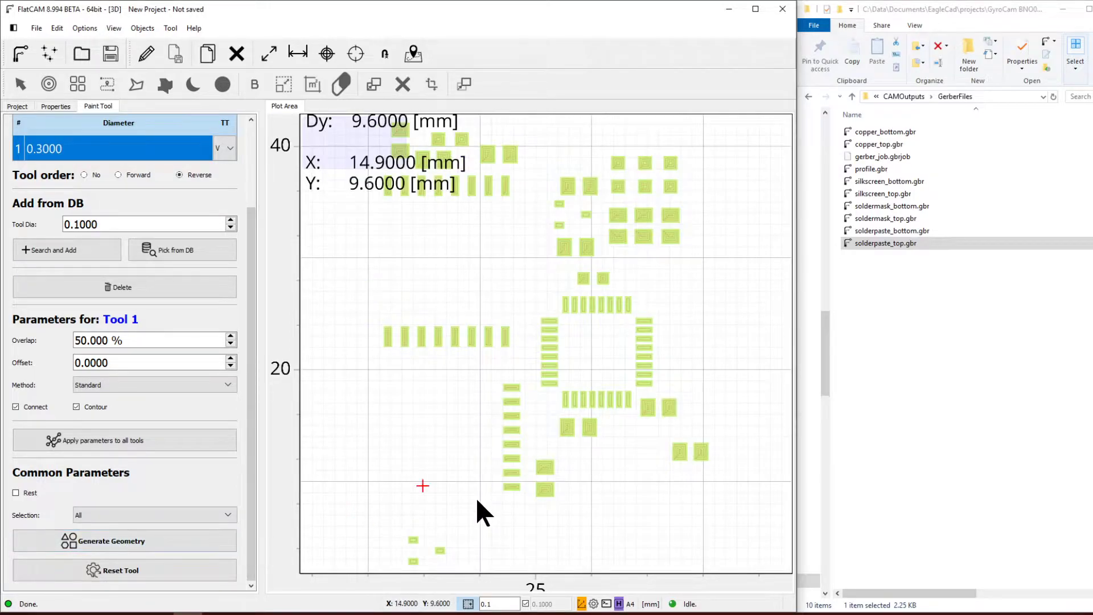
scroll(432, 563, "up", 3)
scroll(392, 567, "up", 2)
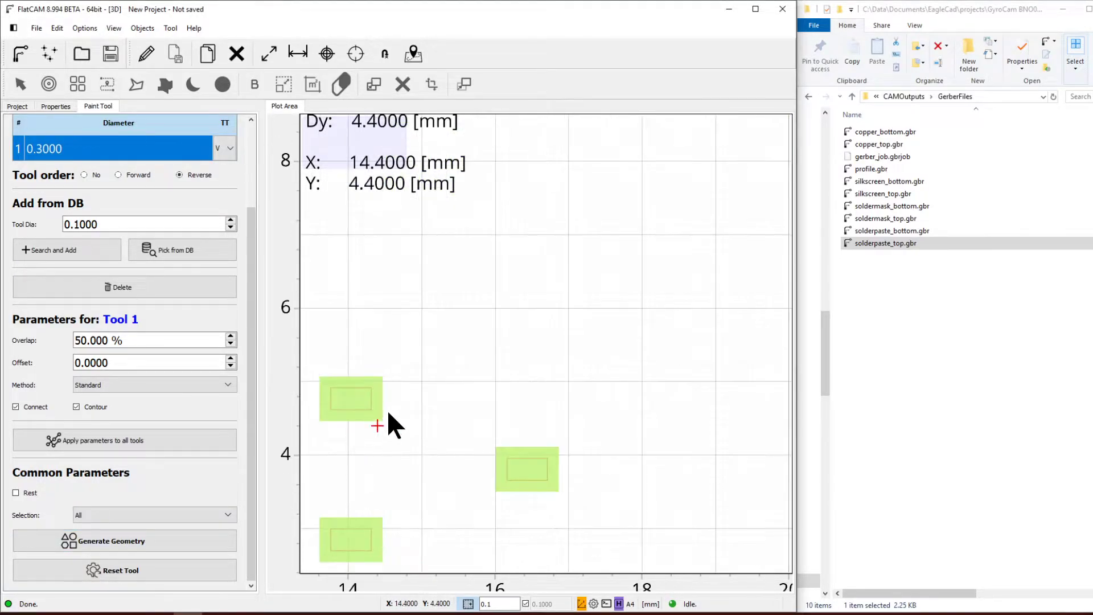
scroll(319, 392, "up", 2)
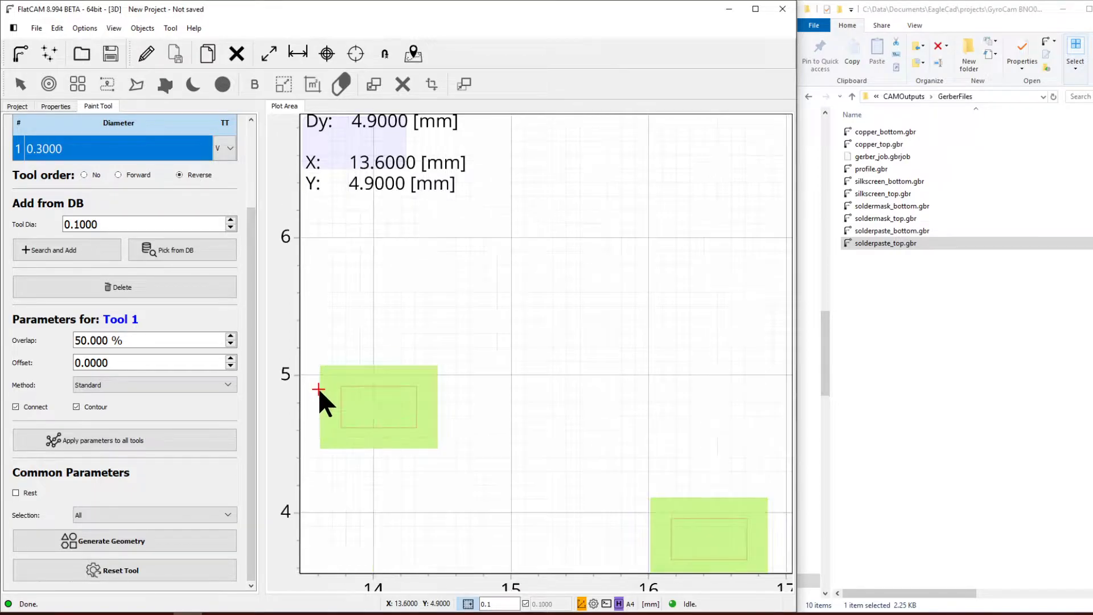
scroll(318, 389, "up", 1)
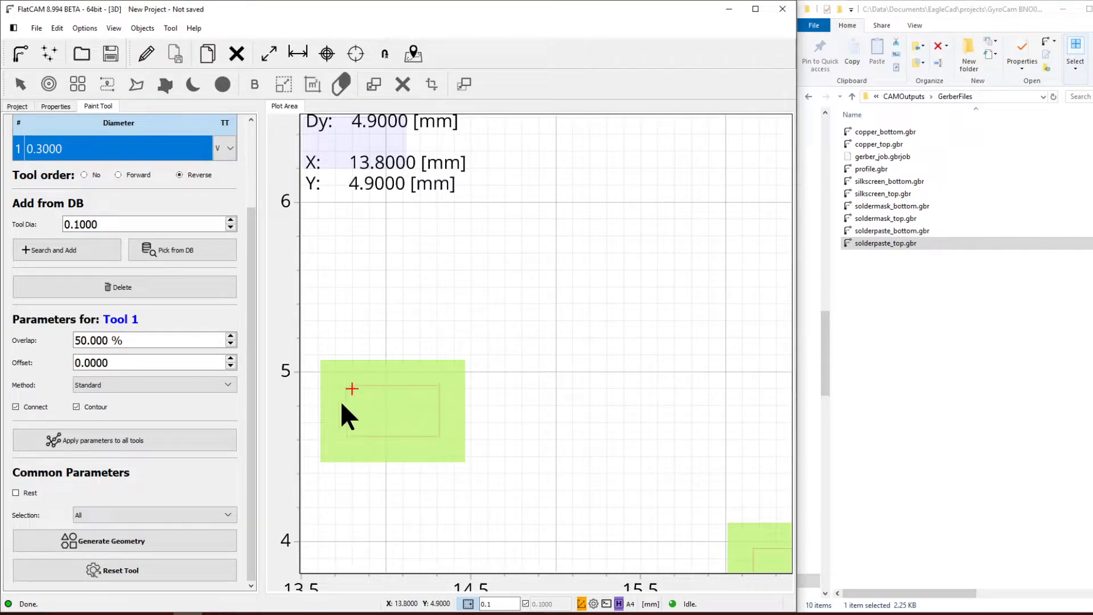
scroll(369, 377, "up", 2)
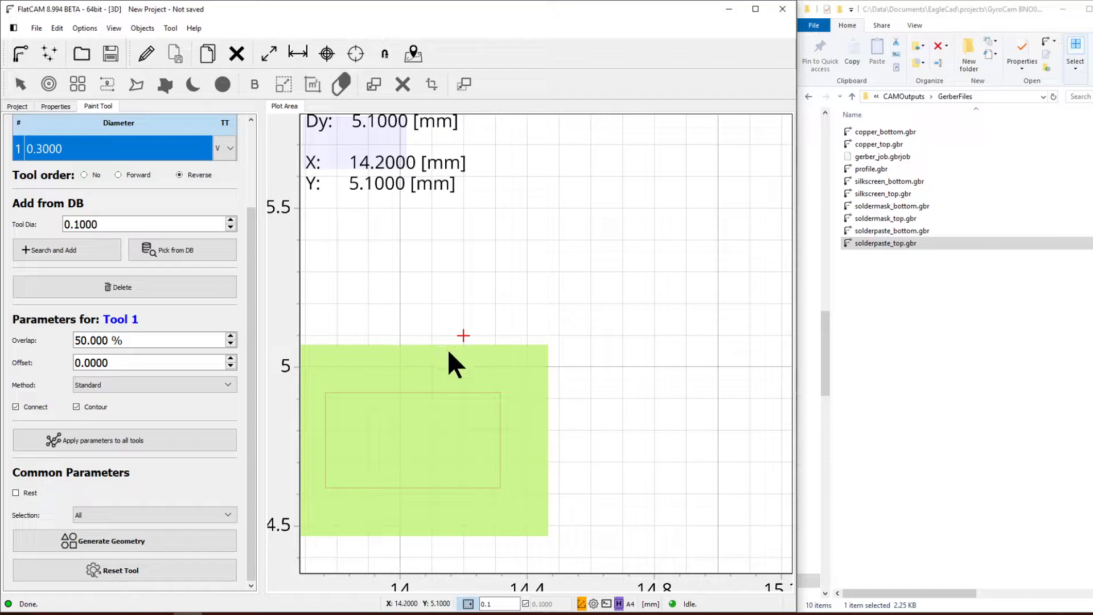
scroll(402, 341, "down", 2)
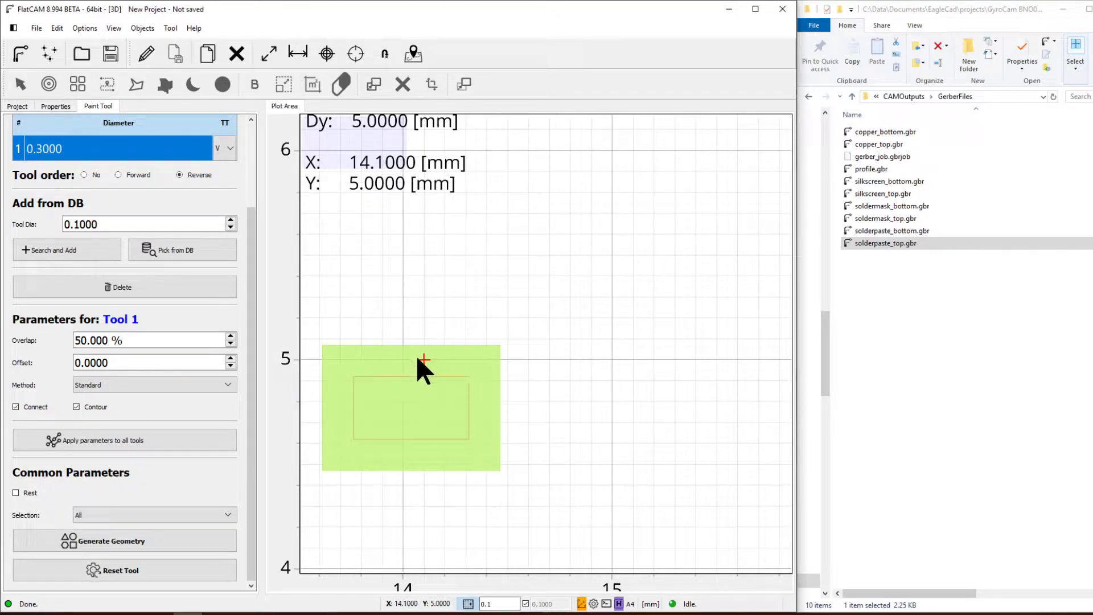
scroll(418, 366, "down", 3)
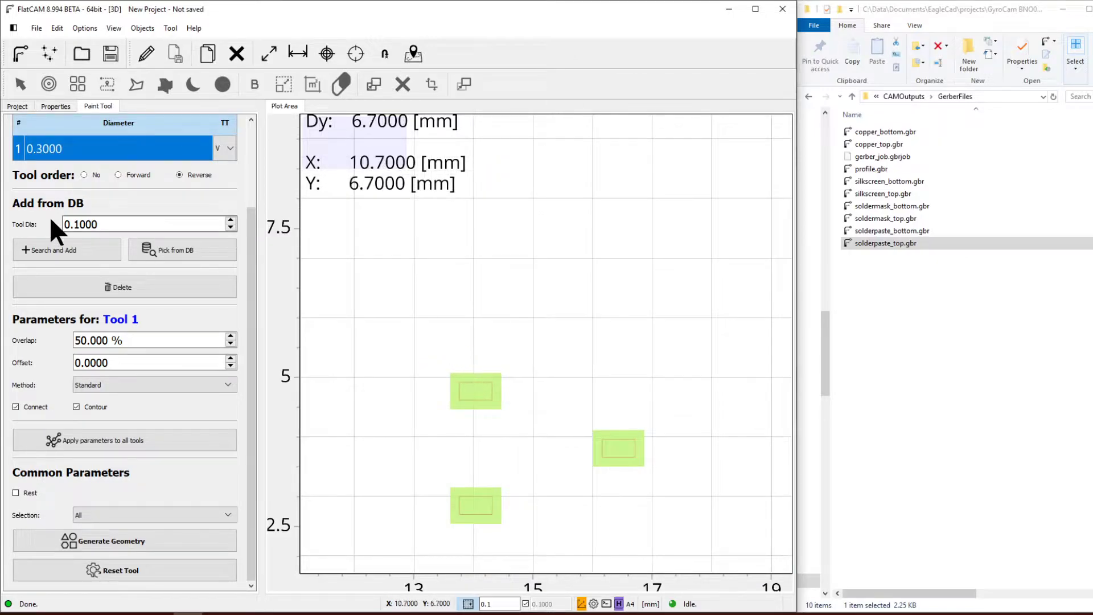
left_click(20, 106)
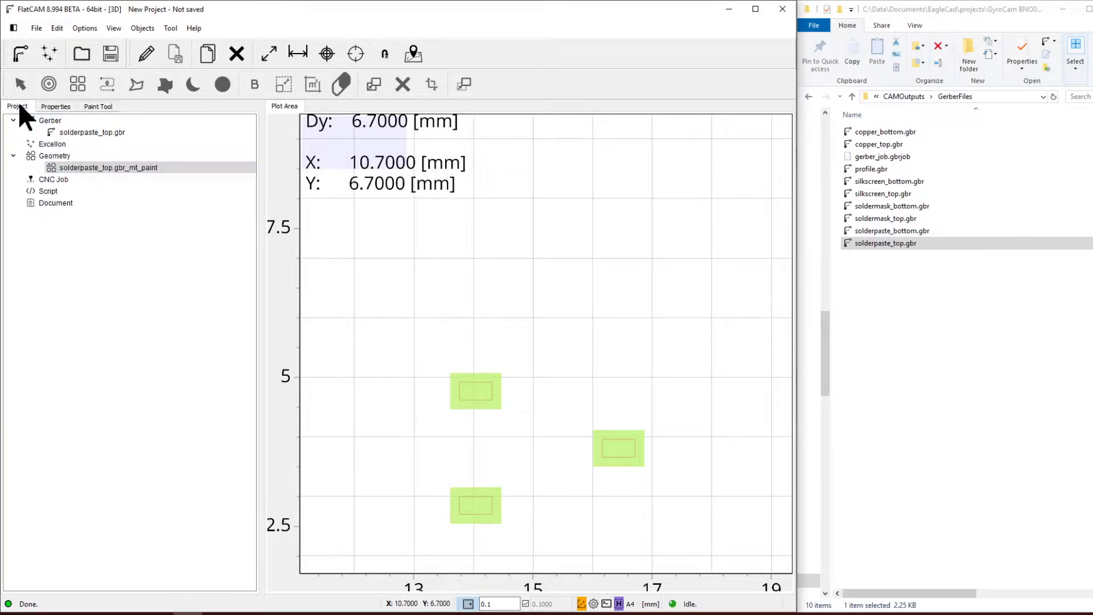
left_click(80, 165)
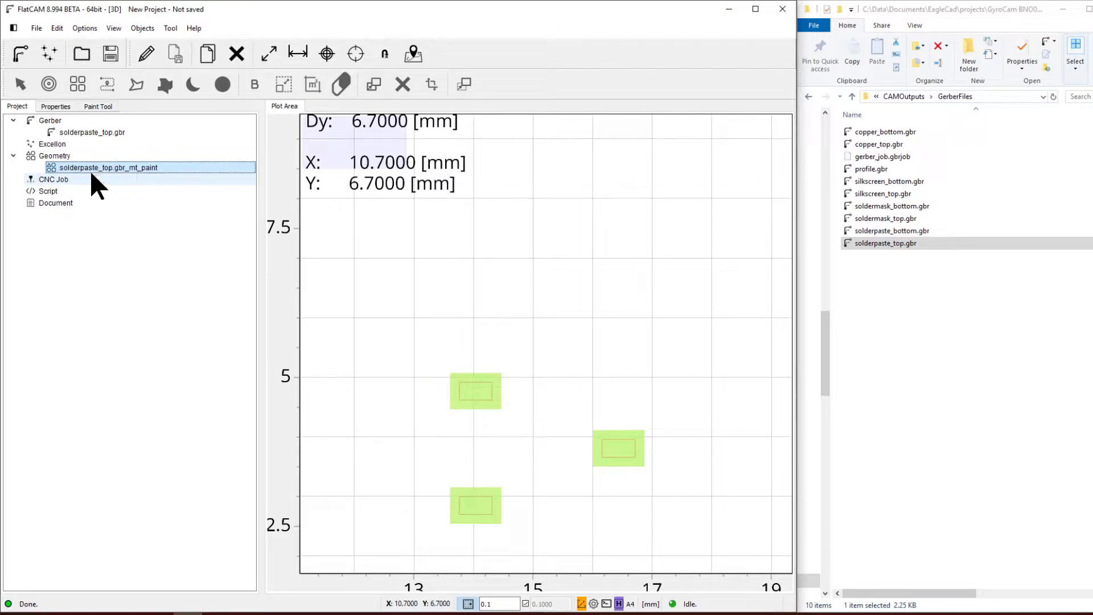
double_click(88, 165)
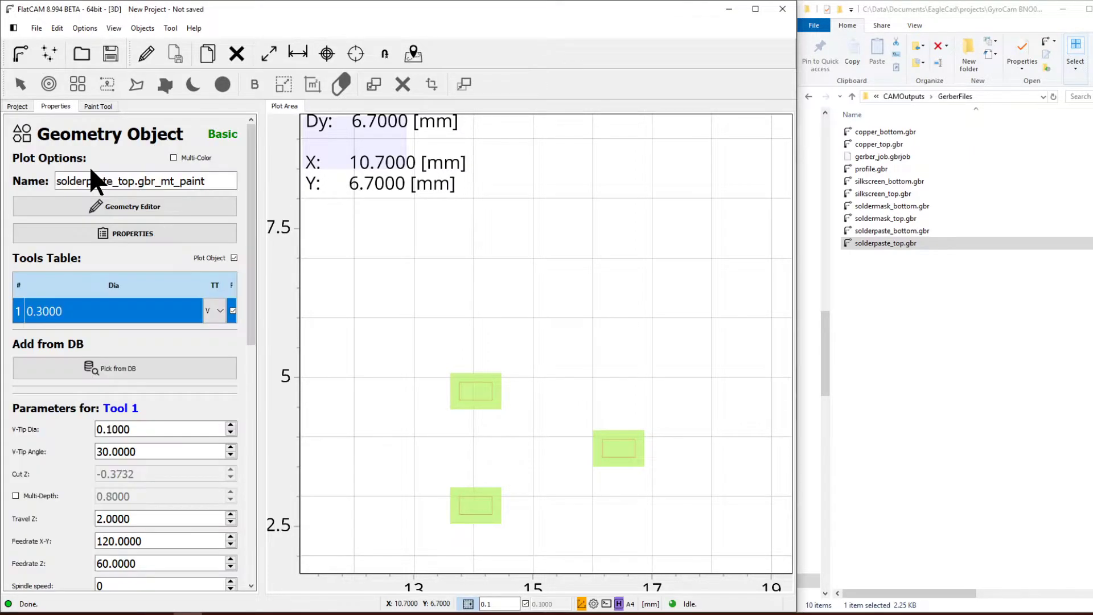
left_click_drag(250, 156, 256, 247)
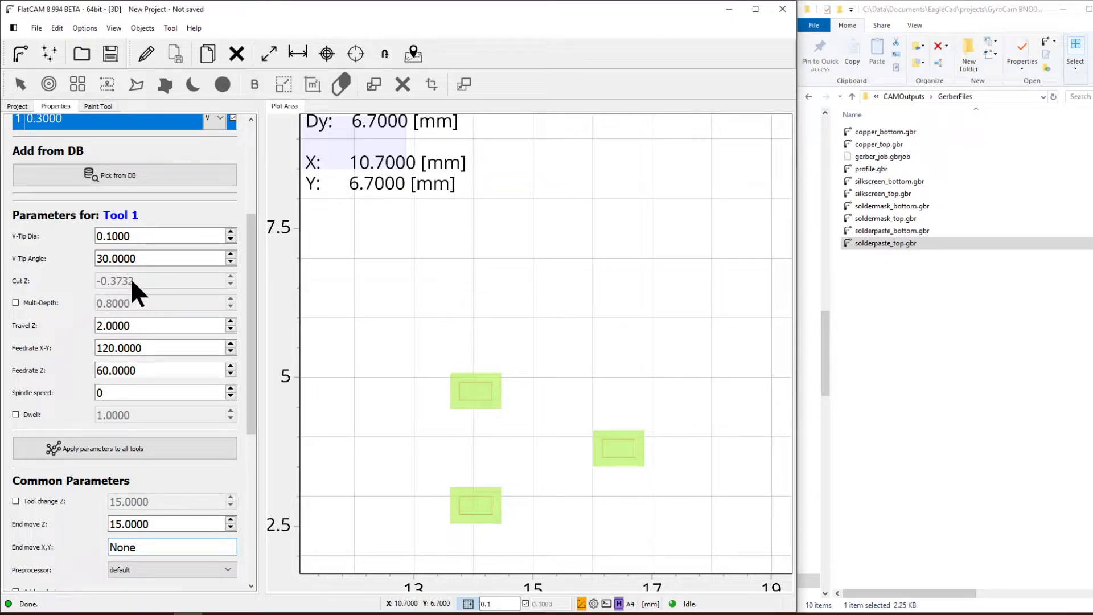
mouse_move(131, 279)
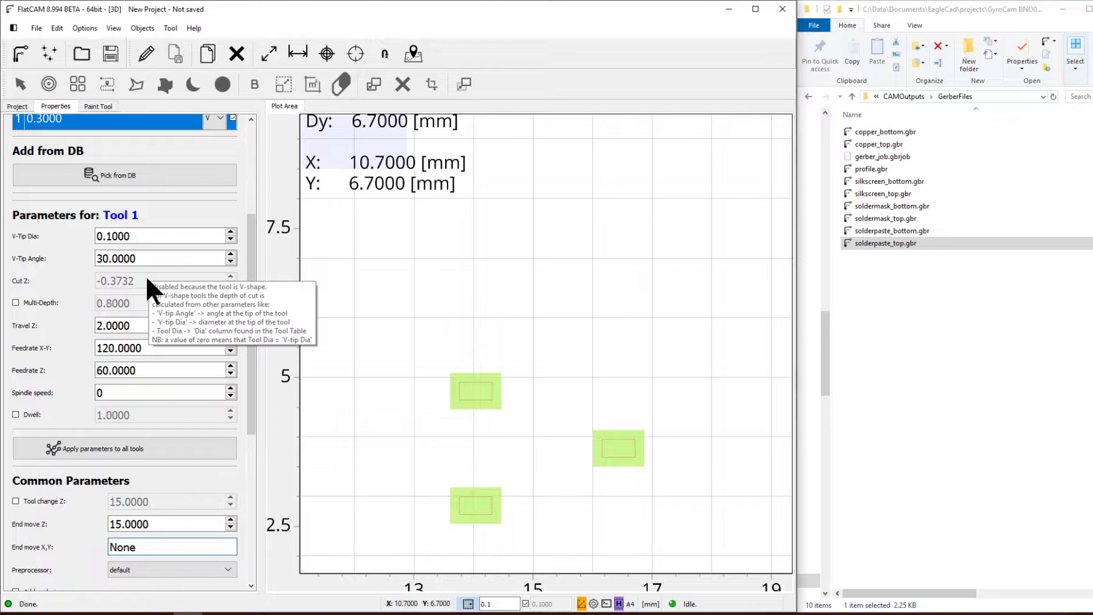
mouse_move(186, 289)
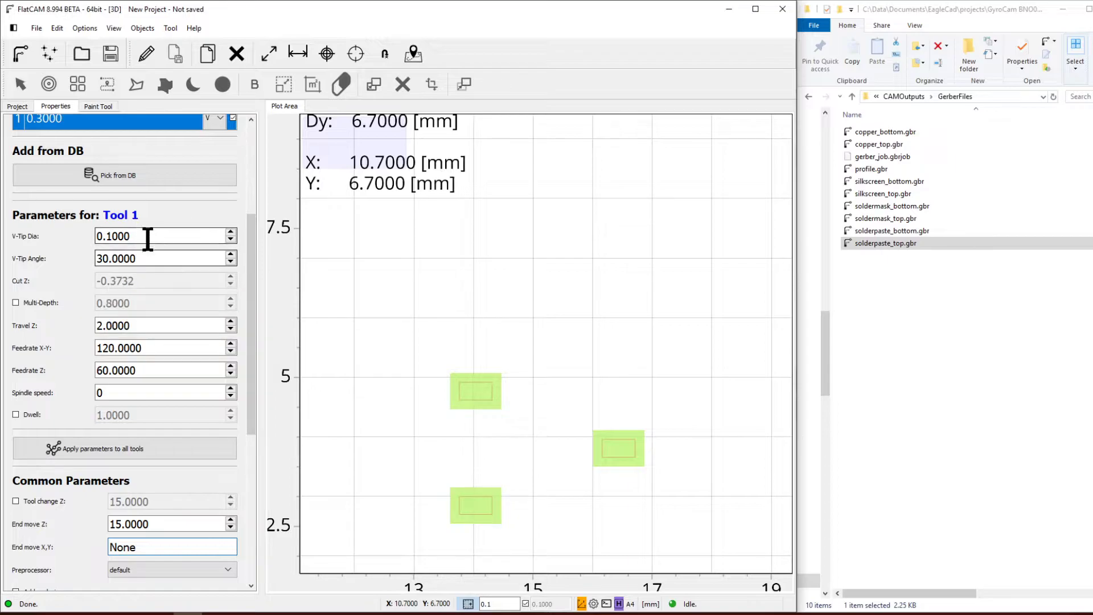
- Keep the 0.1 tip diameter and reduce the V-tip angle to 24 degrees
left_click(231, 238)
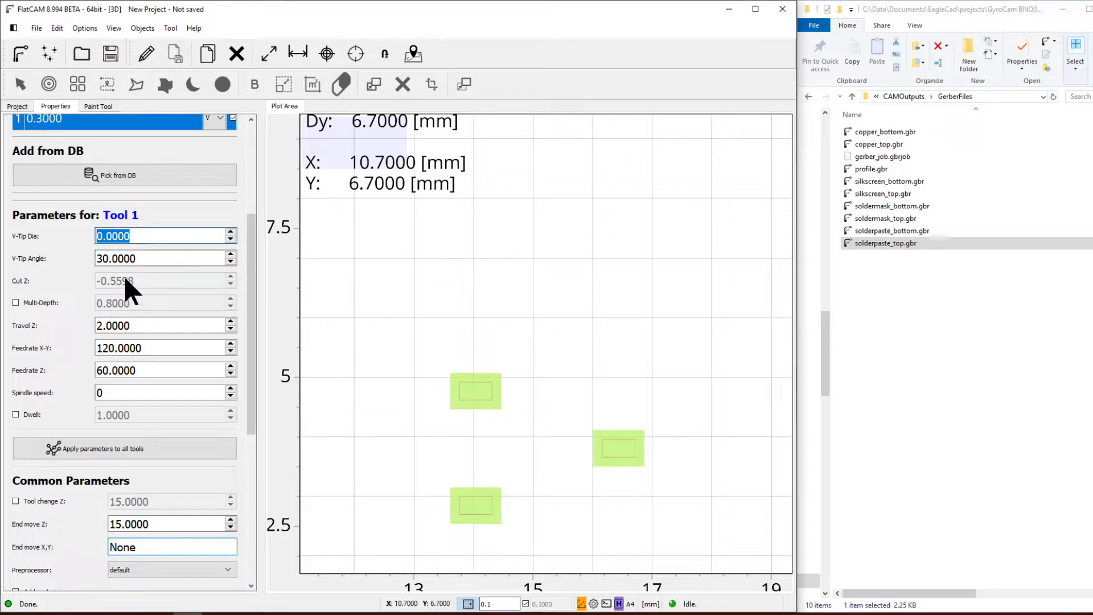
left_click(231, 232)
left_click(178, 257)
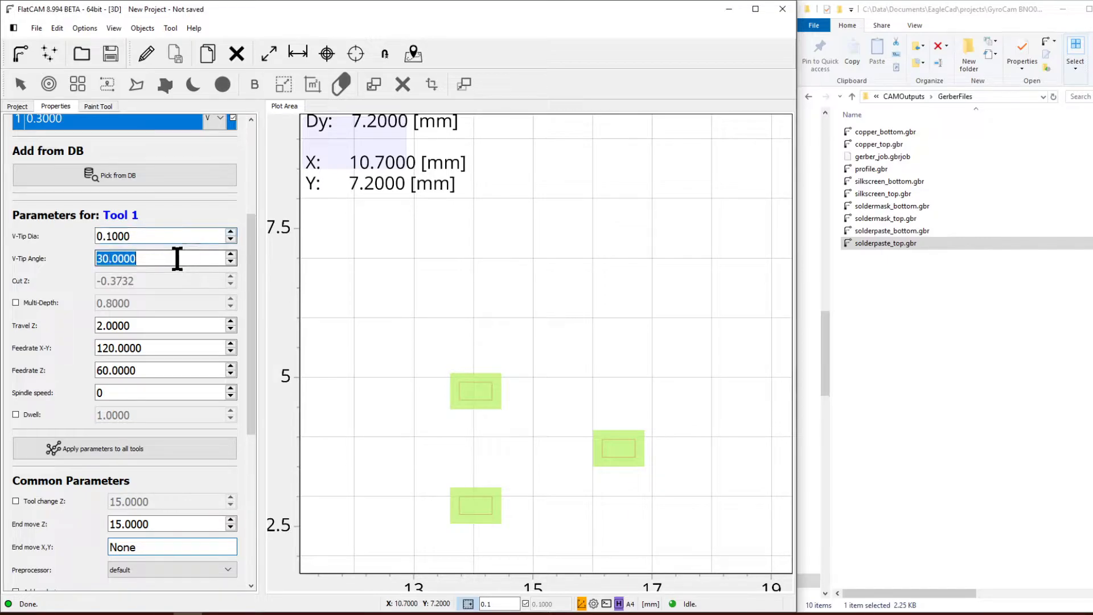
left_click(166, 237)
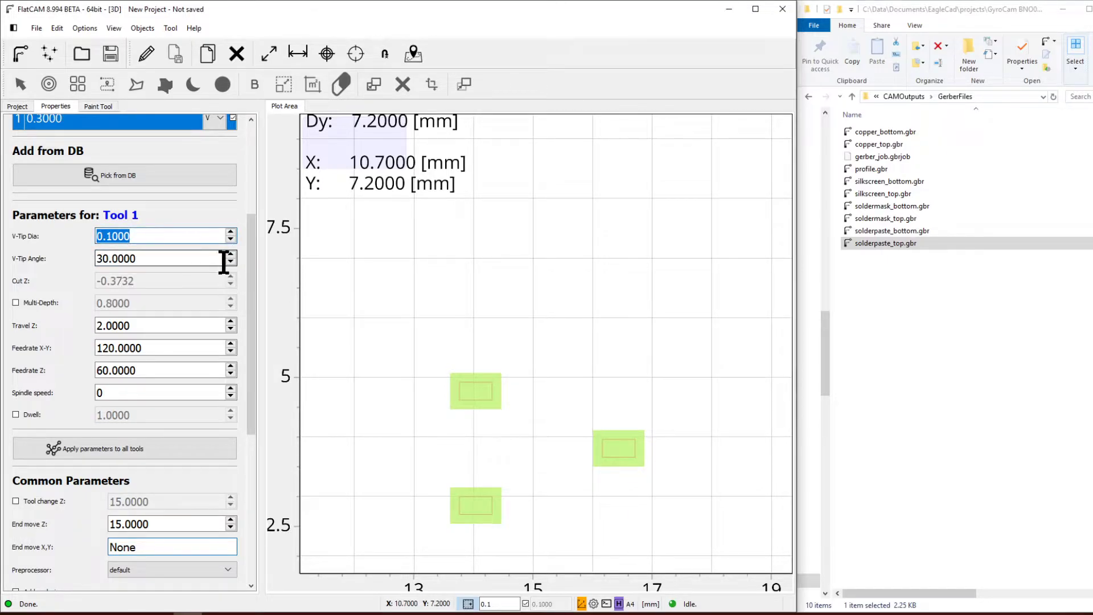
scroll(227, 260, "down", 4)
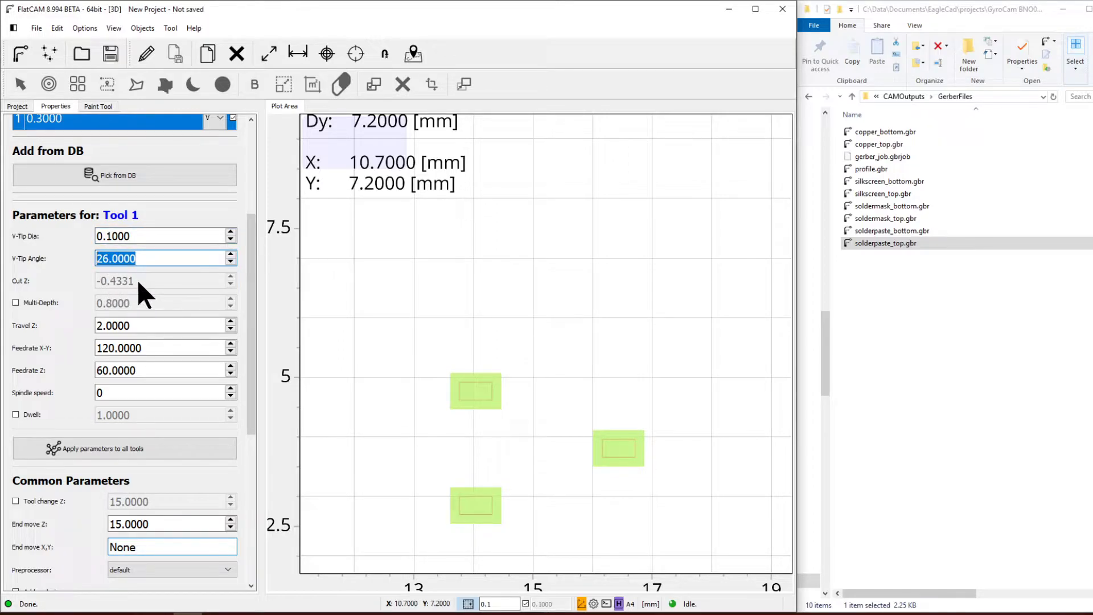
scroll(227, 258, "down", 1)
left_click(230, 262)
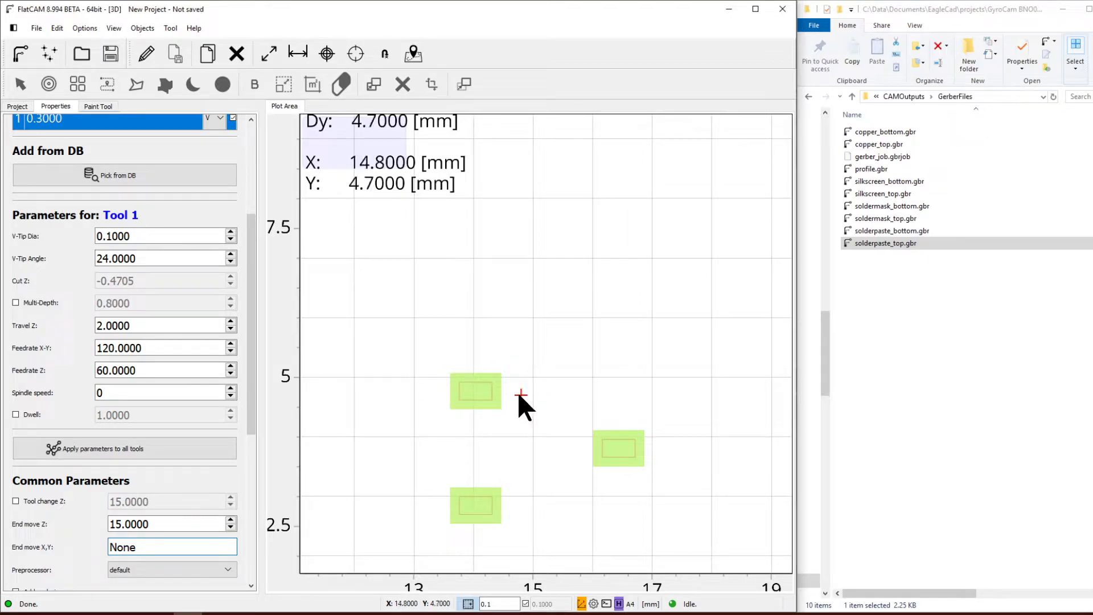
- Set the plunge feedrate (Feedrate Z) to 200
left_click(151, 371)
left_click_drag(183, 371, 68, 367)
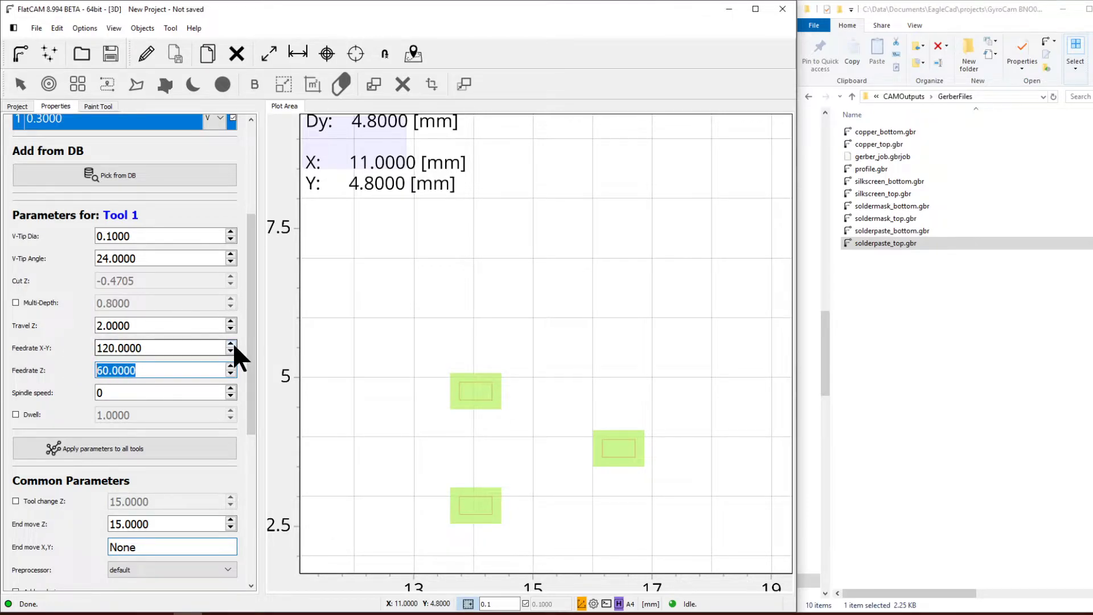
type("200")
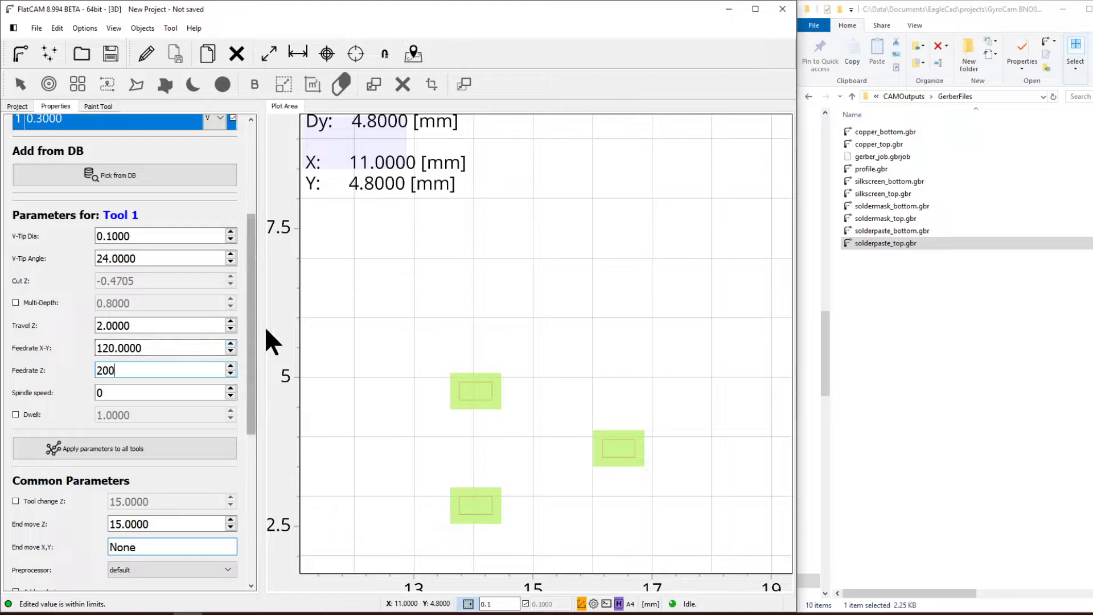
left_click(292, 319)
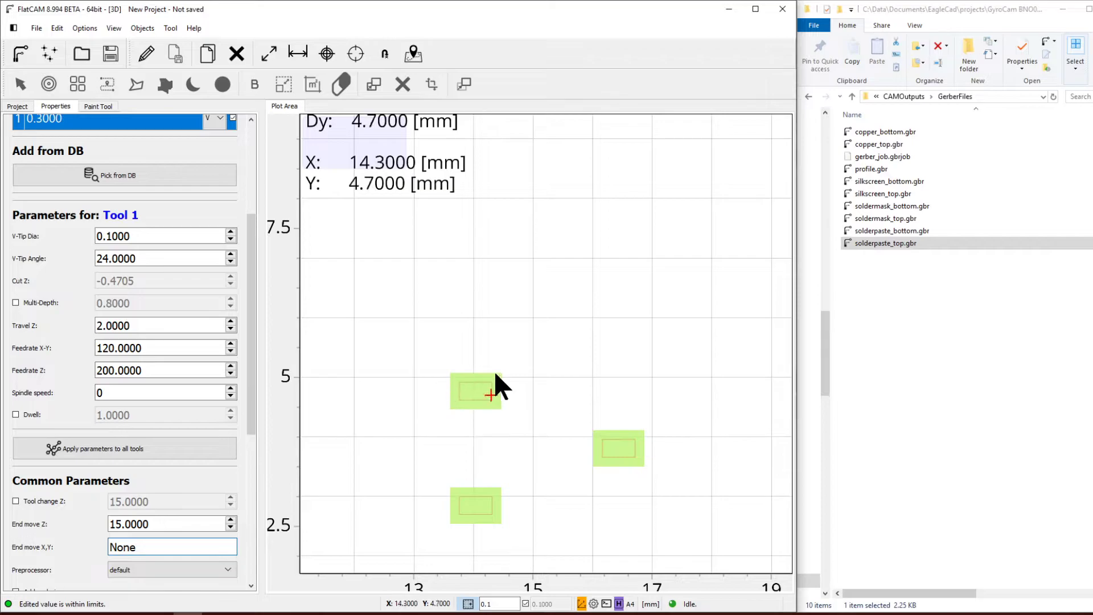
- Set End move Z to 38 and the end move X,Y position to 0,0
scroll(249, 329, "down", 2)
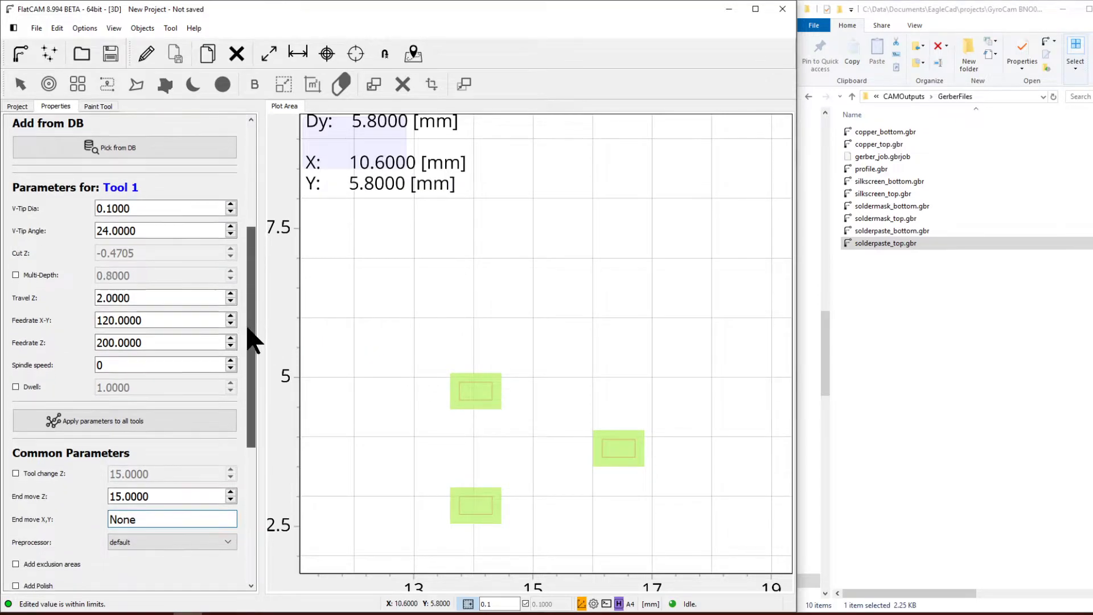
scroll(250, 342, "down", 5)
left_click(190, 367)
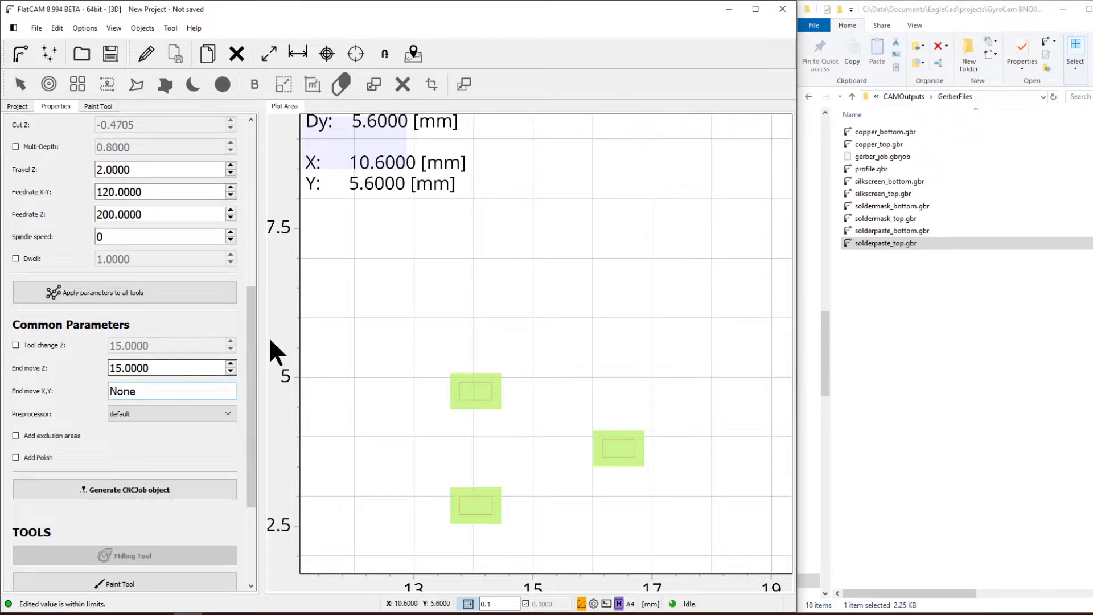
left_click(201, 366)
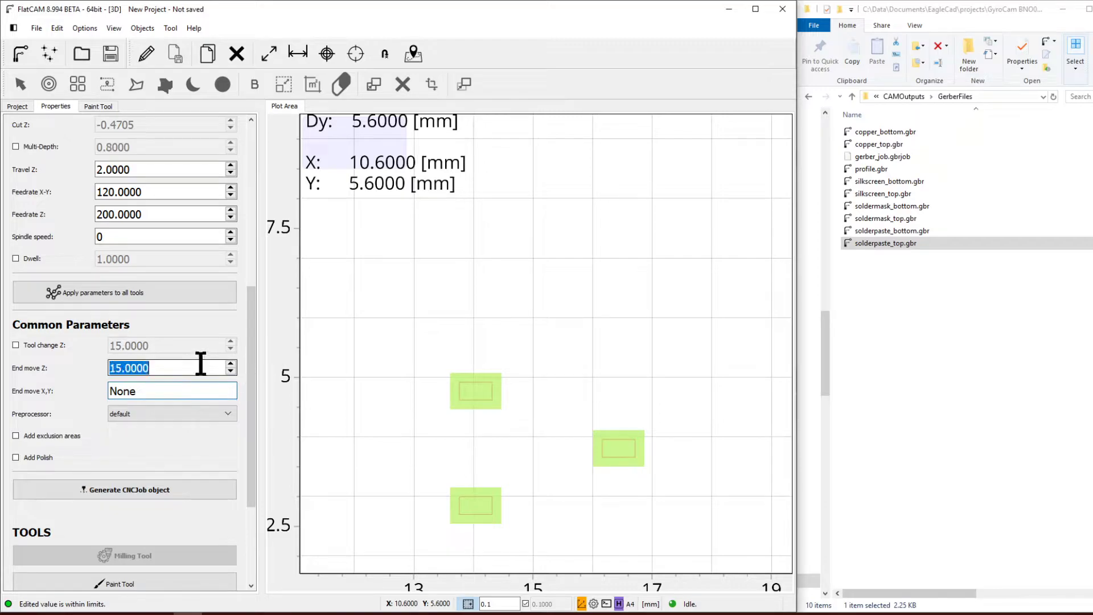
type("38")
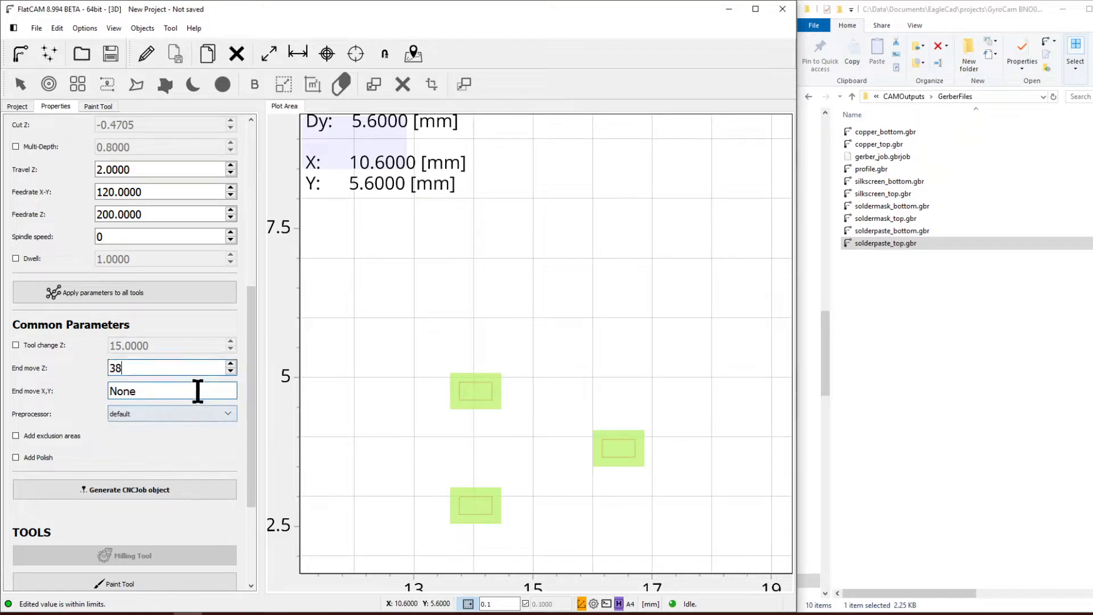
key("Tab")
type("0")
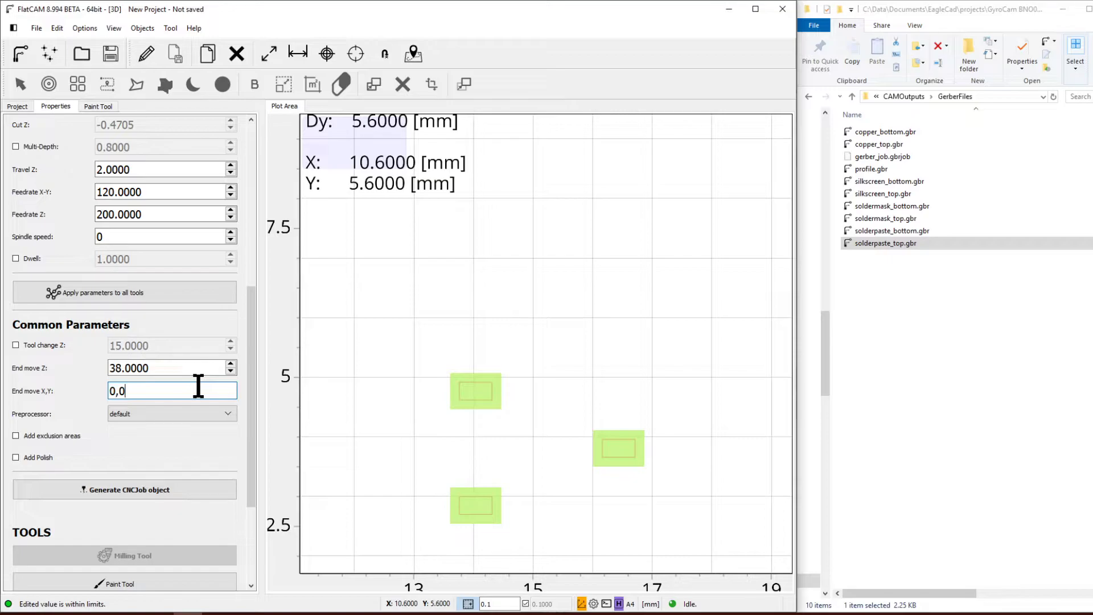
left_click_drag(251, 332, 263, 536)
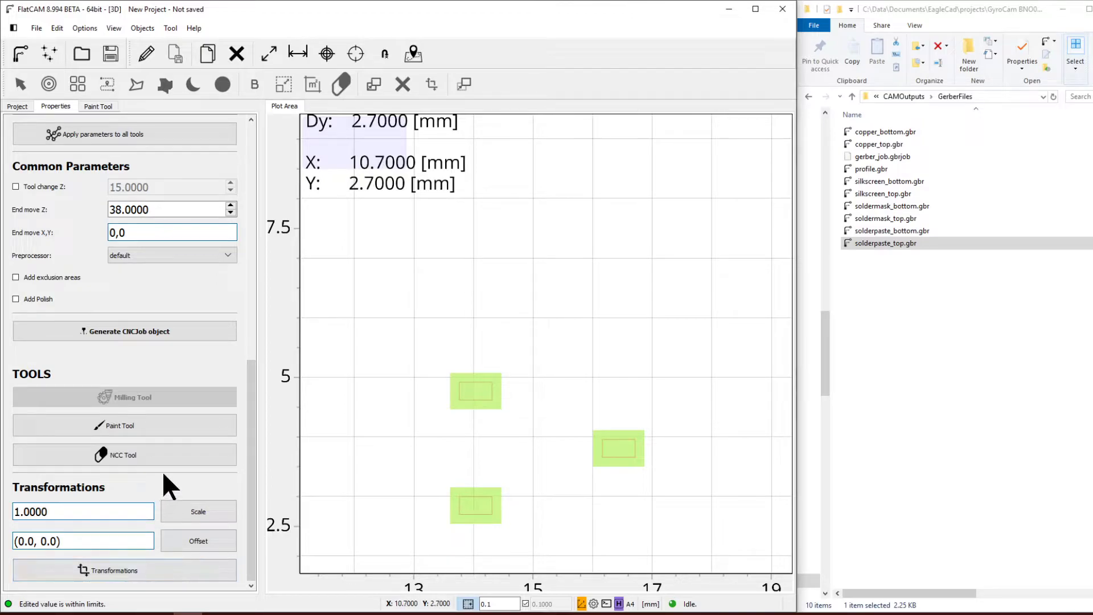
- Generate the CNC job solderpaste_top.gbr_mt_paint_cnc from the paint geometry
left_click(107, 332)
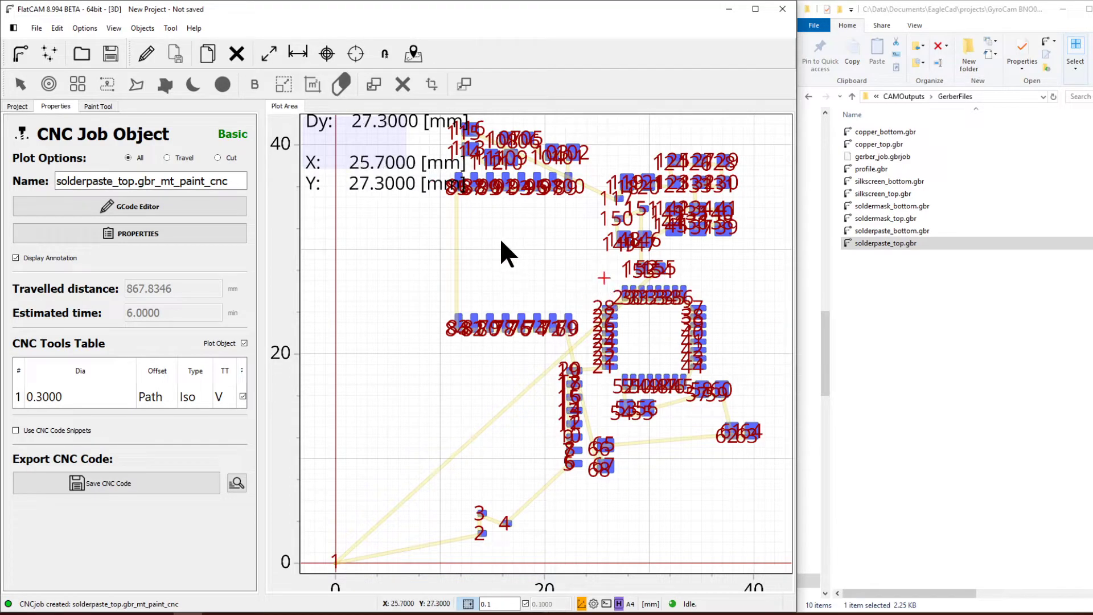
scroll(563, 276, "up", 2)
scroll(511, 316, "down", 2)
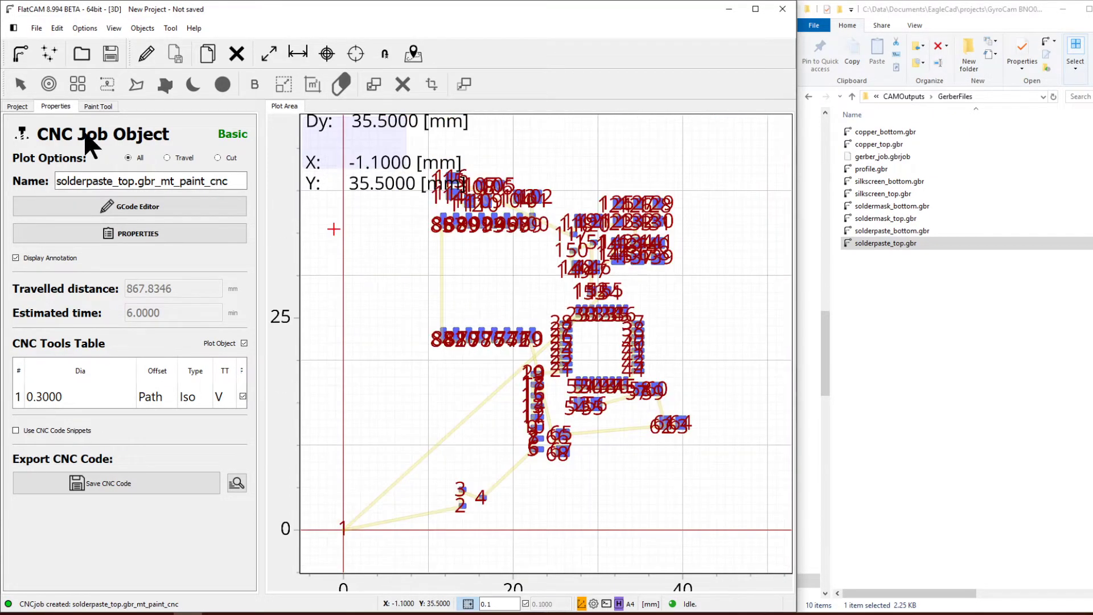
- Delete the existing CNC job from the project tree
left_click(18, 106)
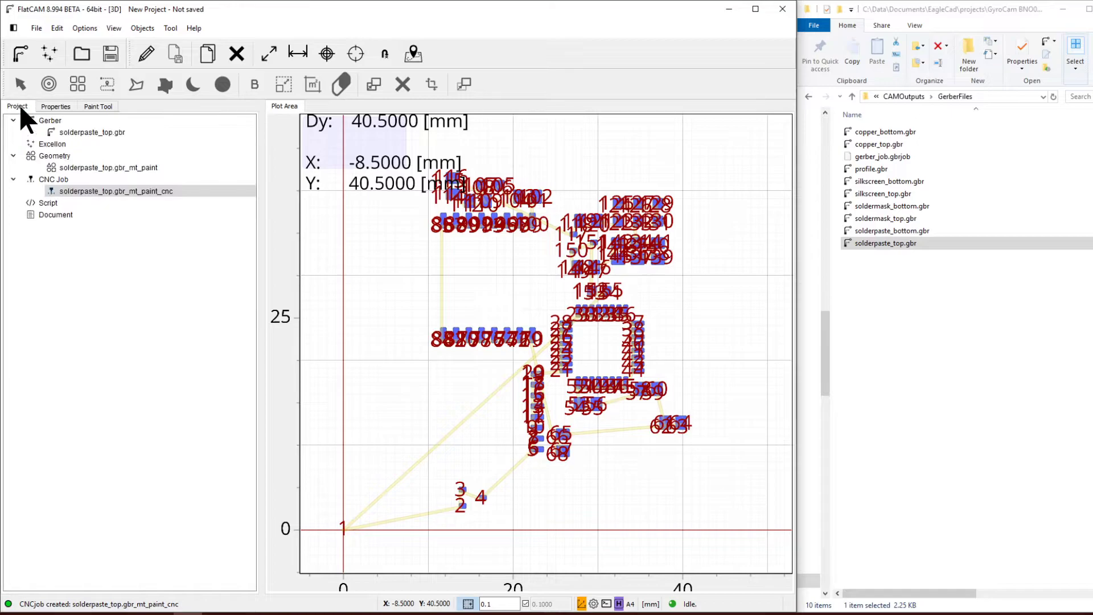
left_click(118, 168)
left_click(117, 188)
key("Delete")
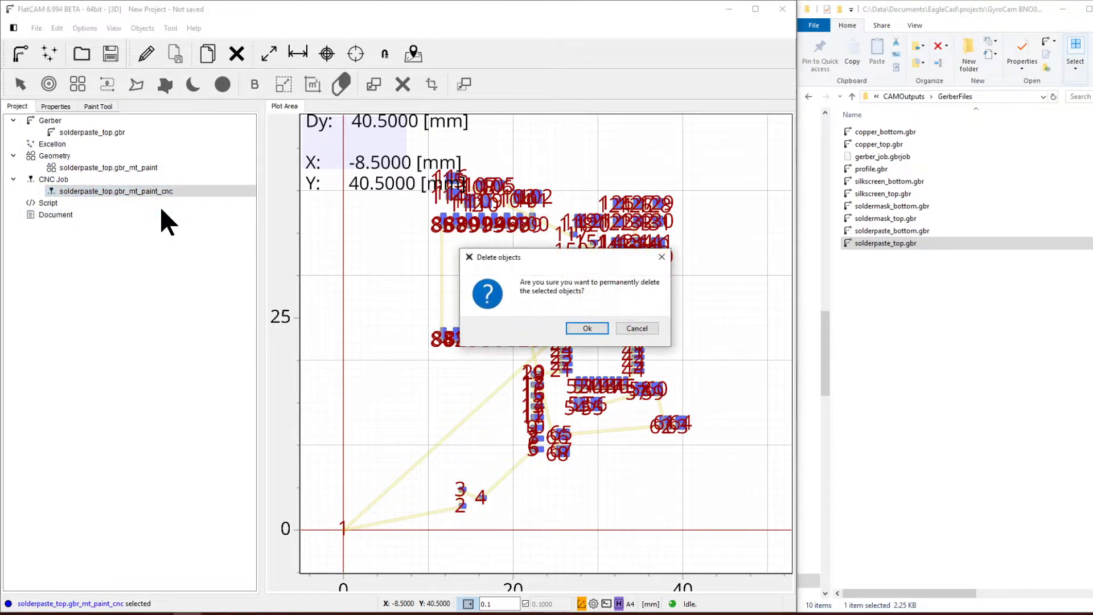
key("Return")
- Enable Multi-Depth at 0.2 mm per pass on the paint geometry and regenerate the CNC job
double_click(127, 169)
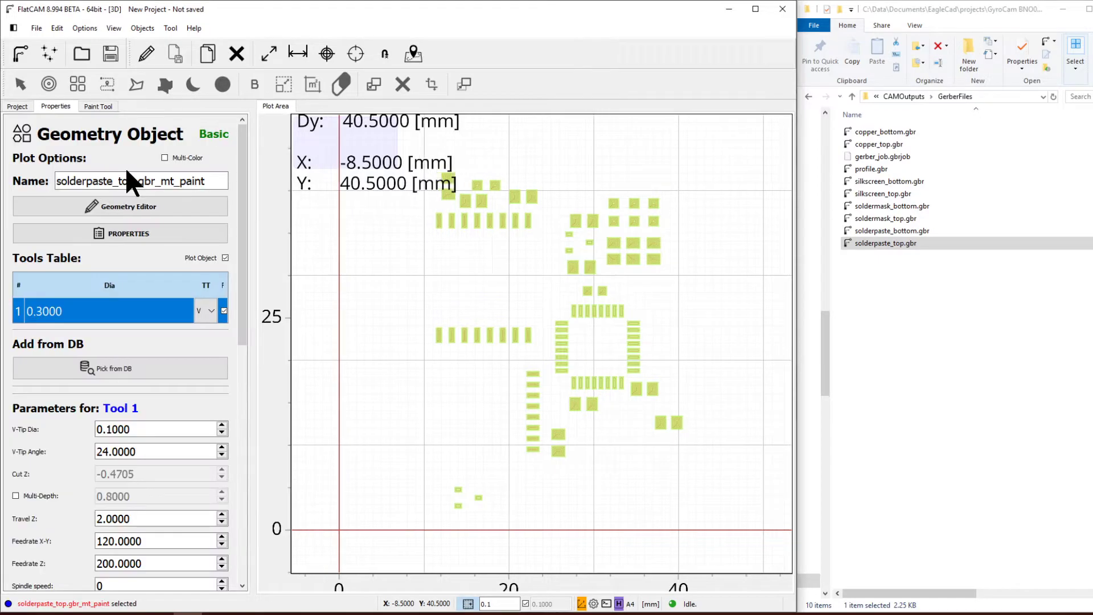
scroll(220, 246, "down", 2)
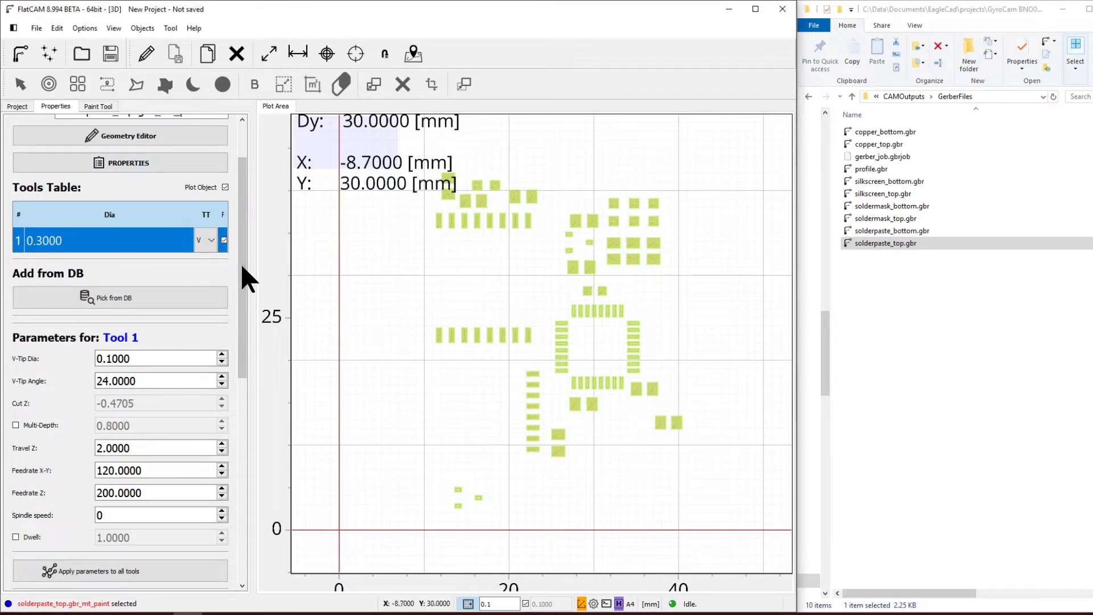
left_click_drag(240, 261, 246, 380)
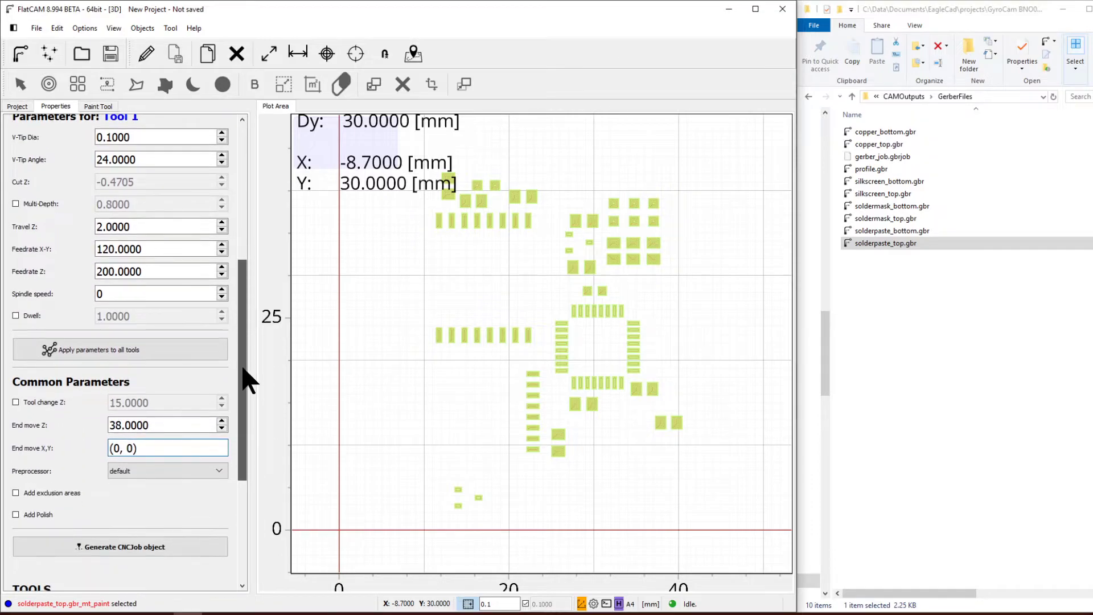
left_click(15, 204)
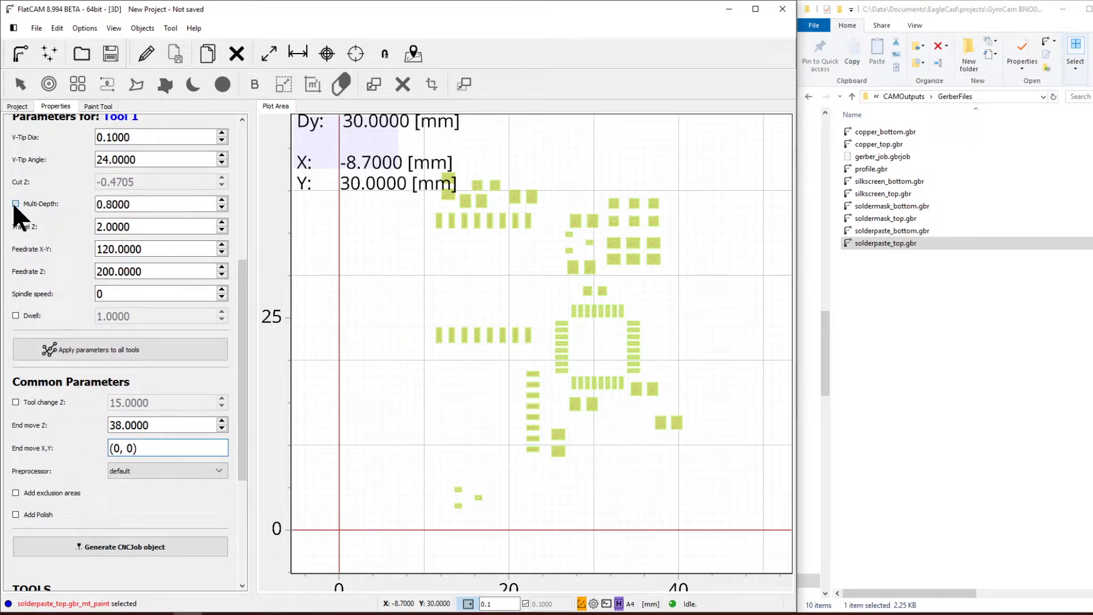
left_click(222, 207)
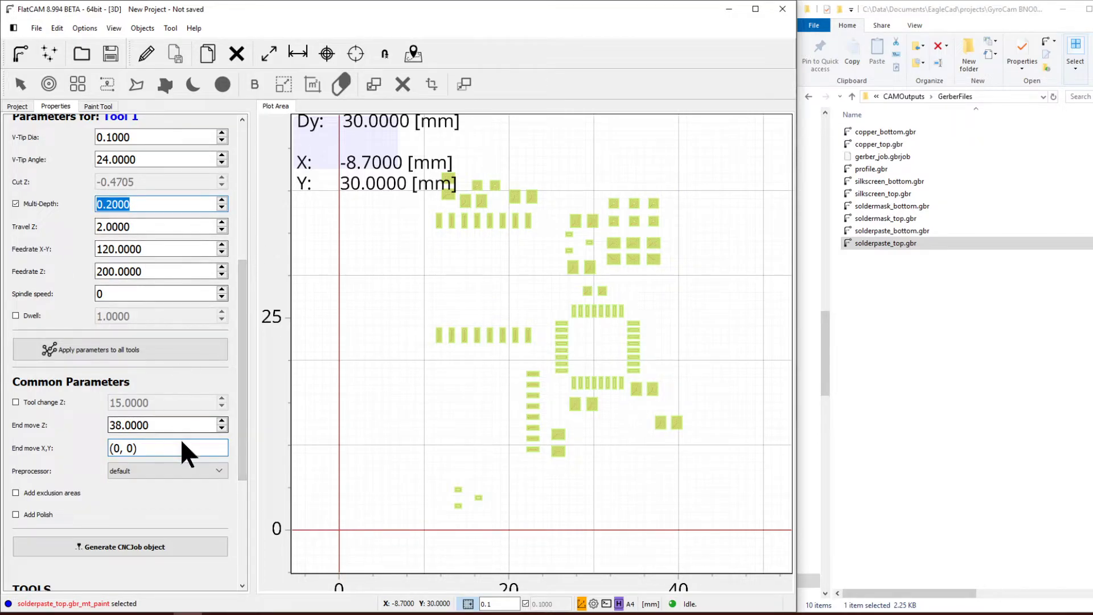
left_click(125, 547)
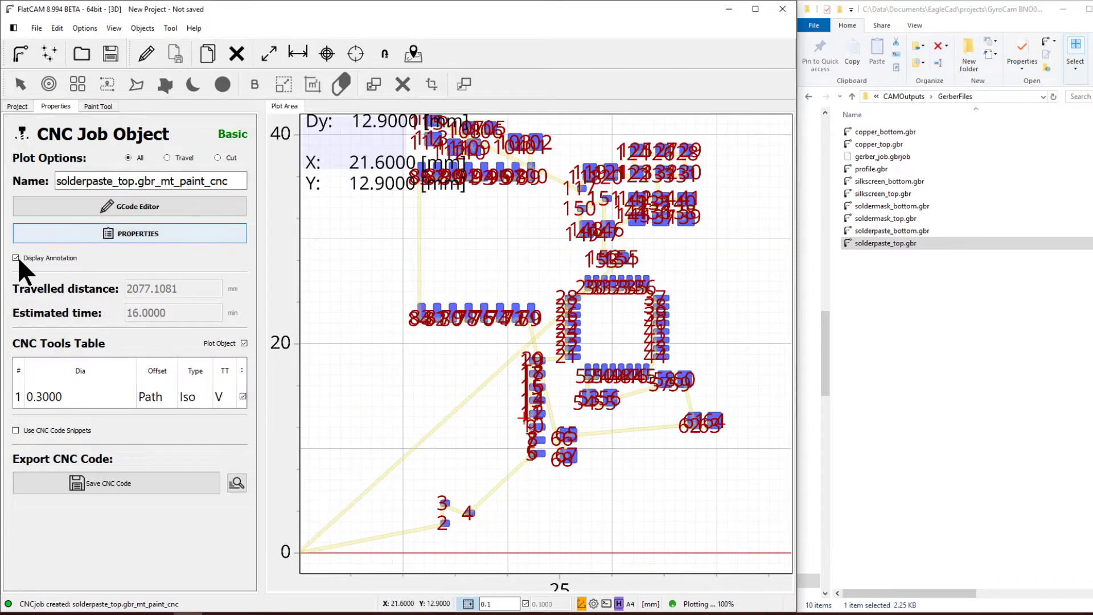
- Turn off Display Annotation and zoom in on the individual pad toolpaths
left_click(15, 257)
scroll(577, 450, "up", 2)
scroll(578, 449, "up", 1)
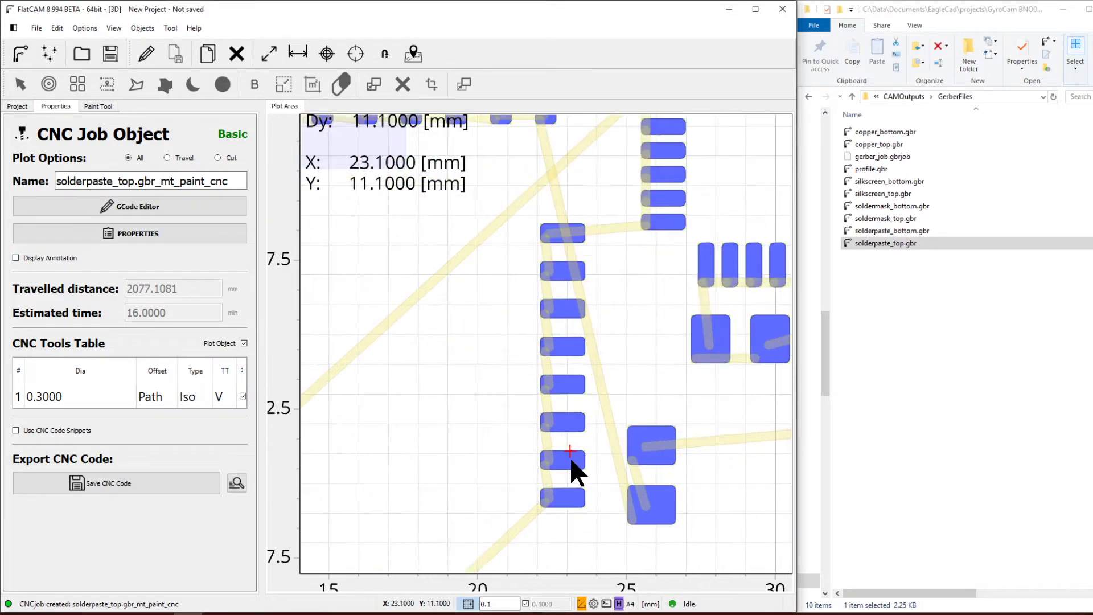
scroll(579, 459, "up", 3)
scroll(618, 431, "up", 2)
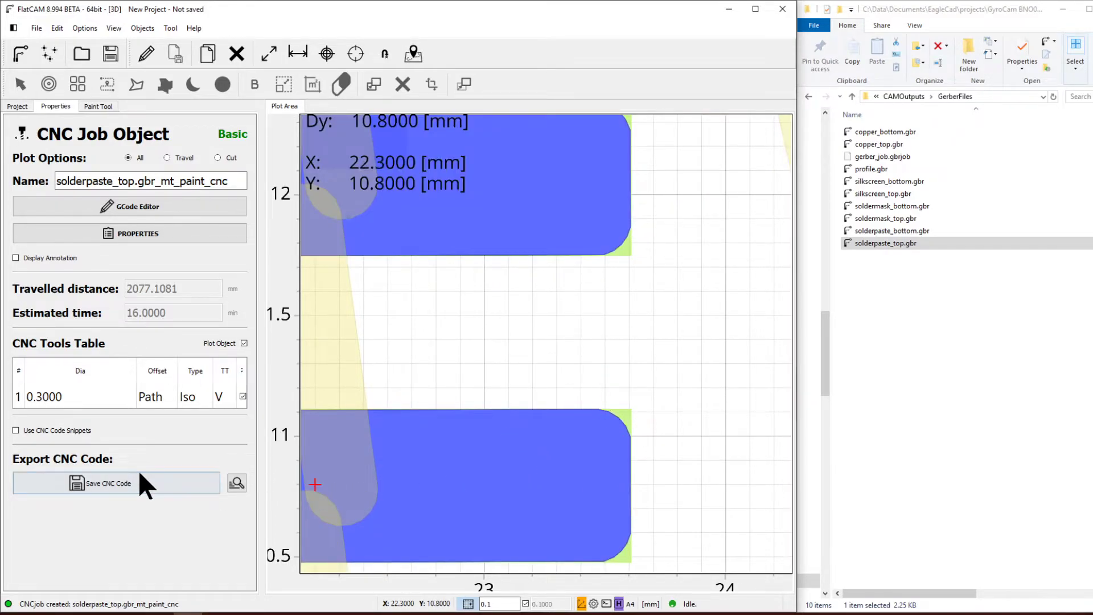
left_click(114, 482)
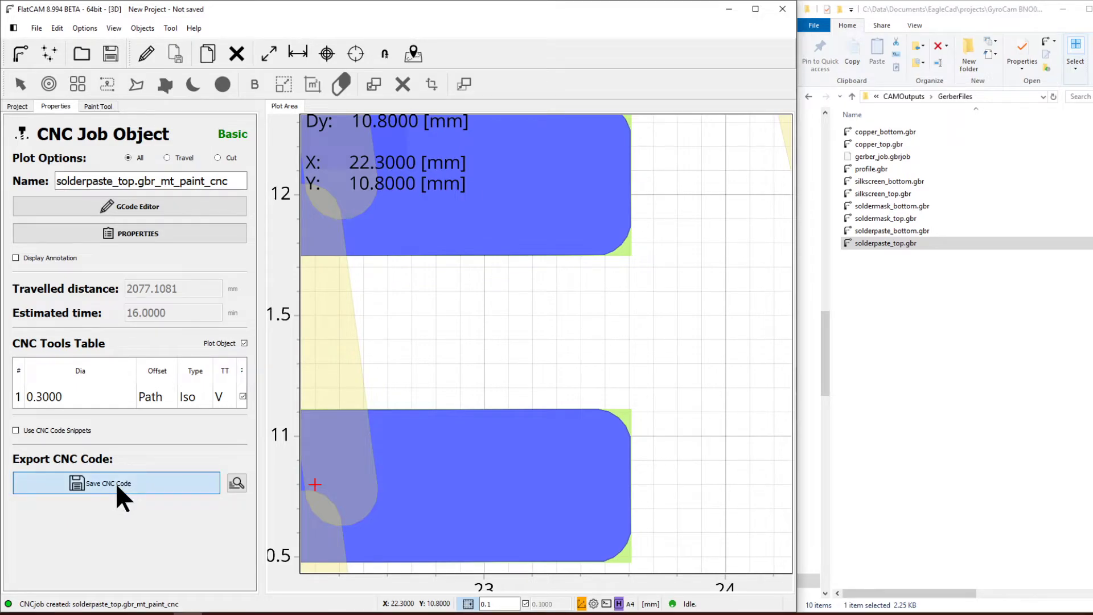
- In Explorer, browse to the Manufacture > CNC folder holding stencil_w-copper.nc
left_click(901, 94)
left_click(903, 95)
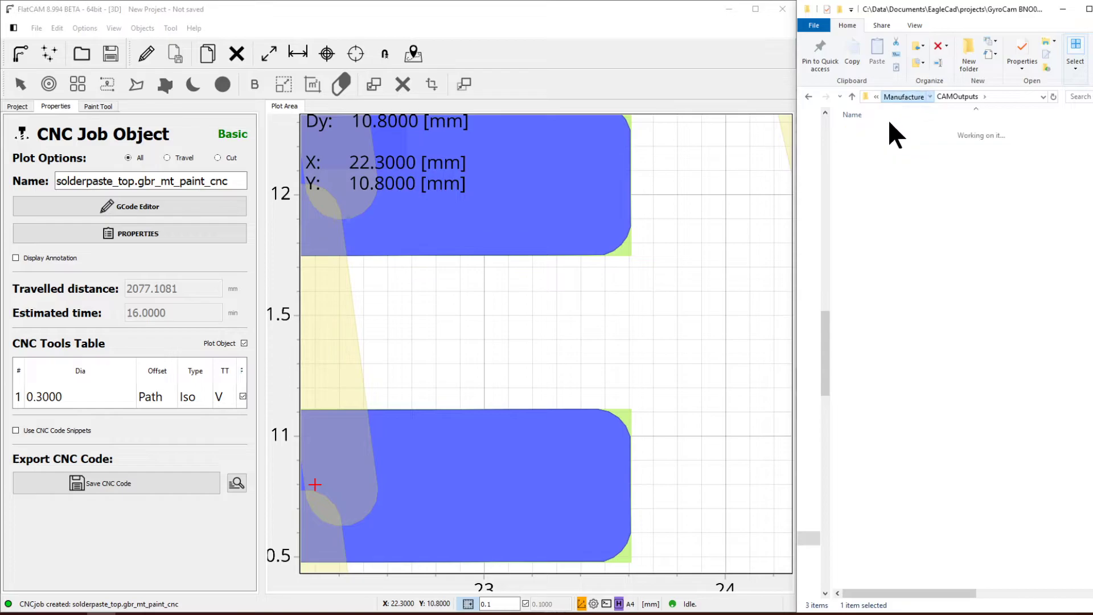
double_click(859, 145)
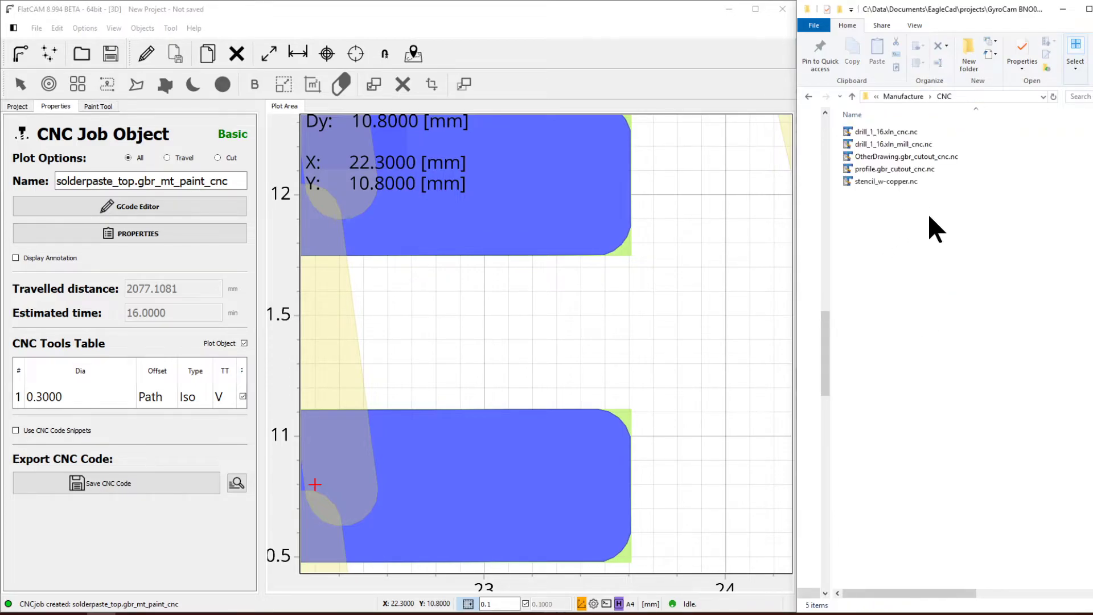
left_click_drag(948, 221, 922, 218)
left_click(893, 181)
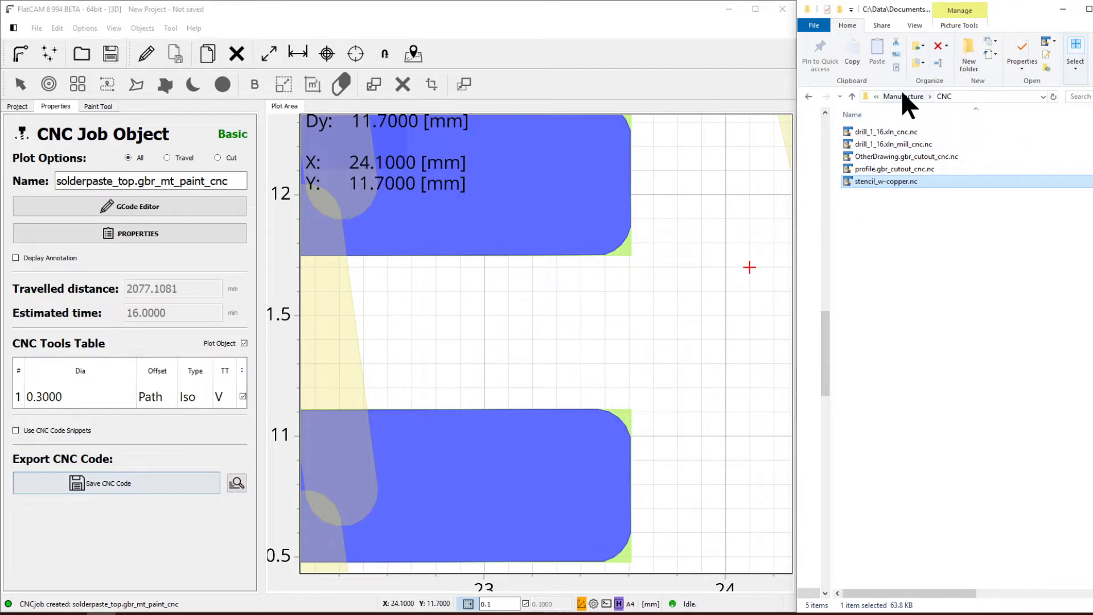
- Save the stencil CNC code from FlatCAM as 'new stencil demo.nc'
left_click(92, 481)
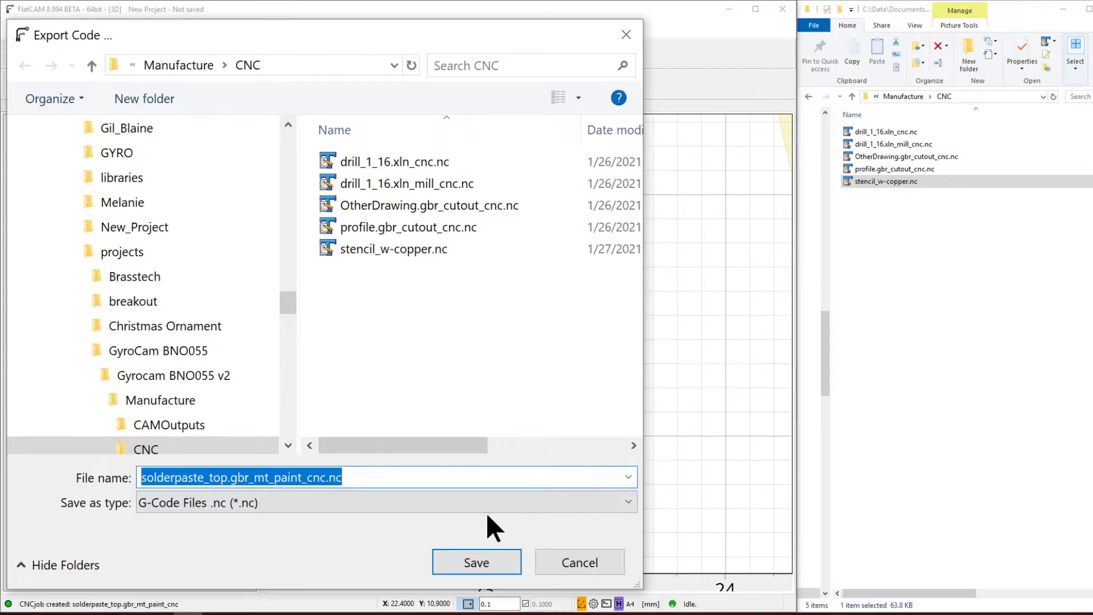
type("new stencil demo")
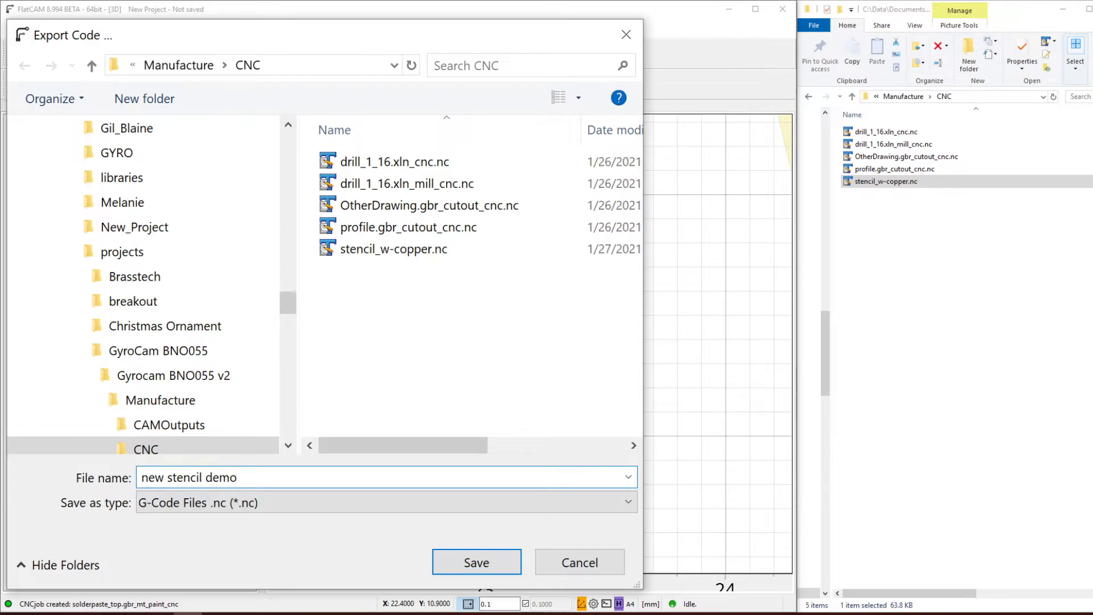
key("Return")
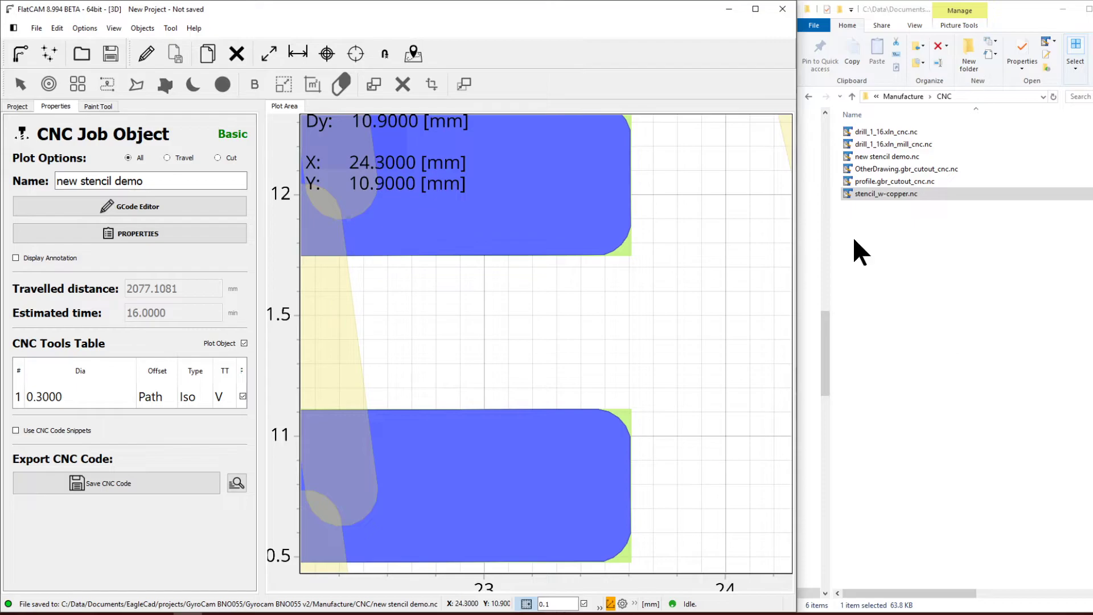
left_click(906, 158)
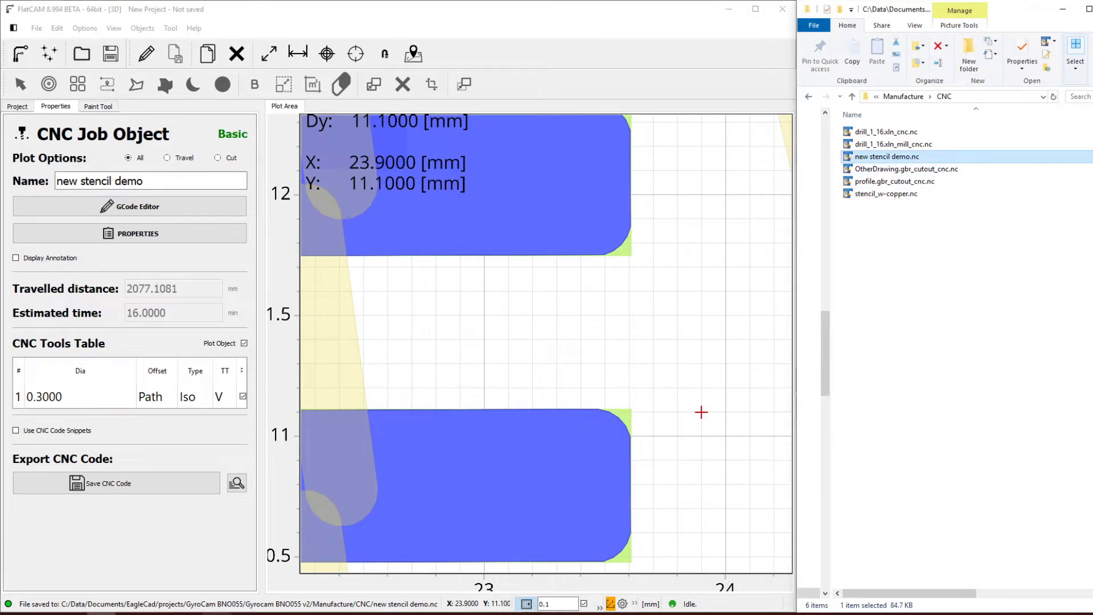
- Bring the Candle G-code sender forward and restore its window beside Explorer
mouse_move(216, 613)
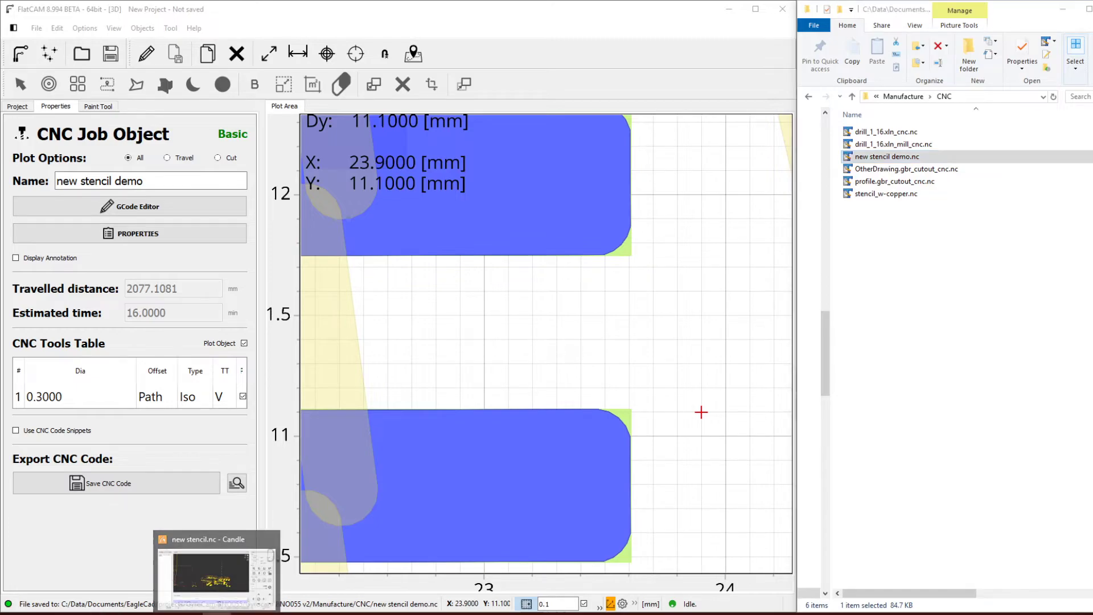
left_click(217, 572)
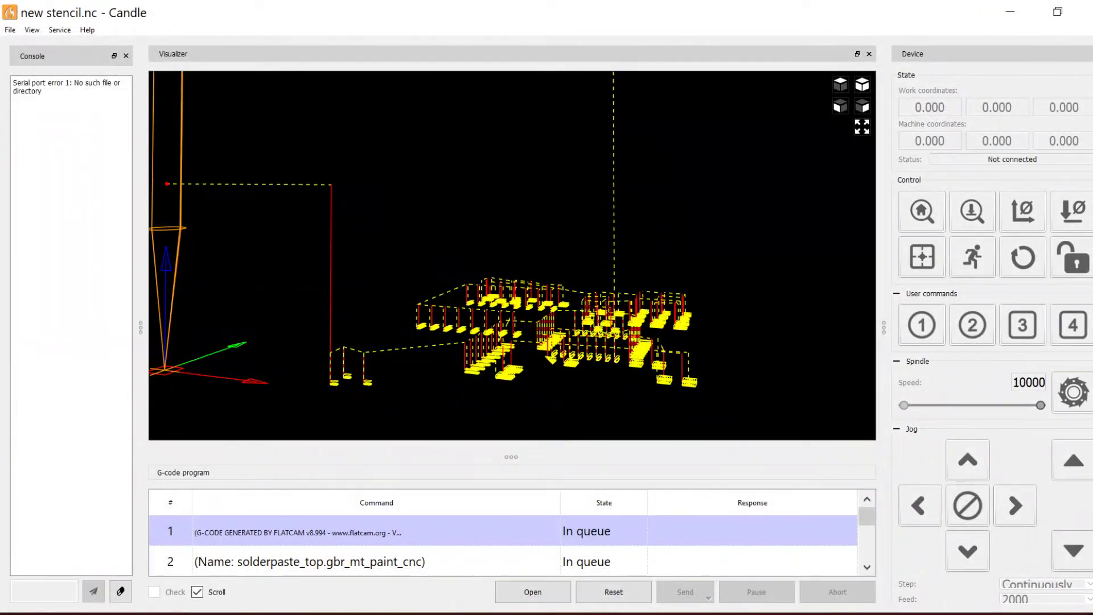
scroll(546, 359, "up", 2)
scroll(546, 359, "down", 2)
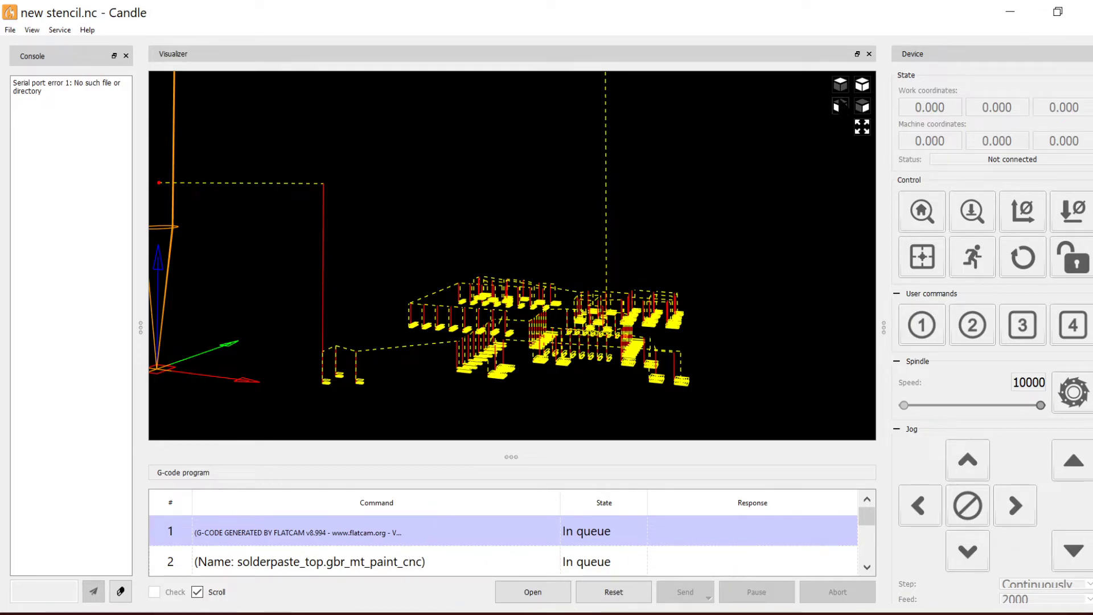
double_click(845, 22)
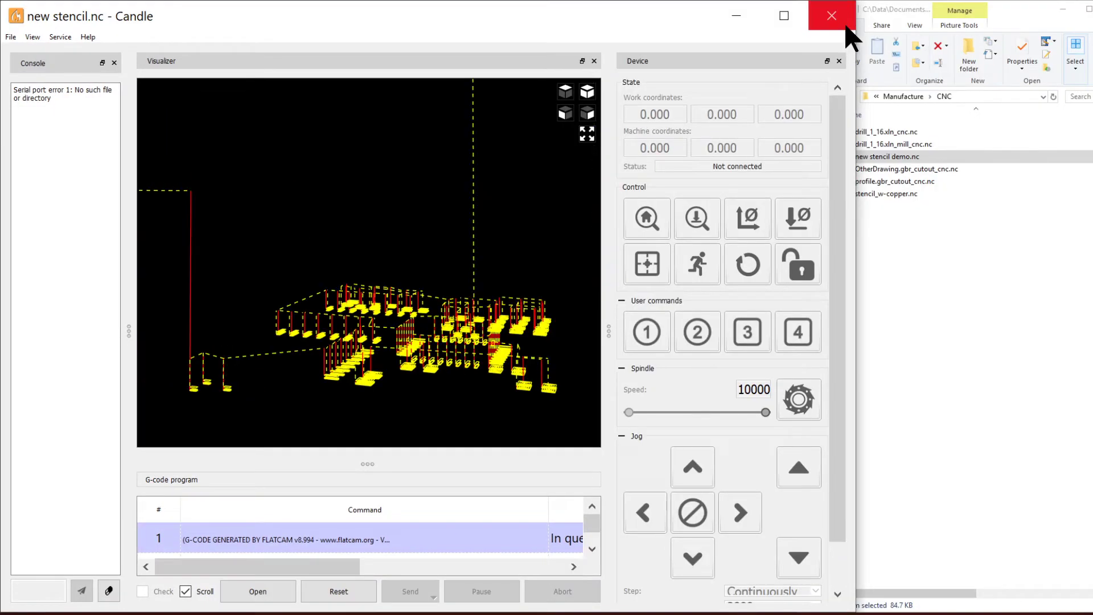
- Clear Candle's previous program and load new stencil demo.nc into the visualizer
left_click(17, 36)
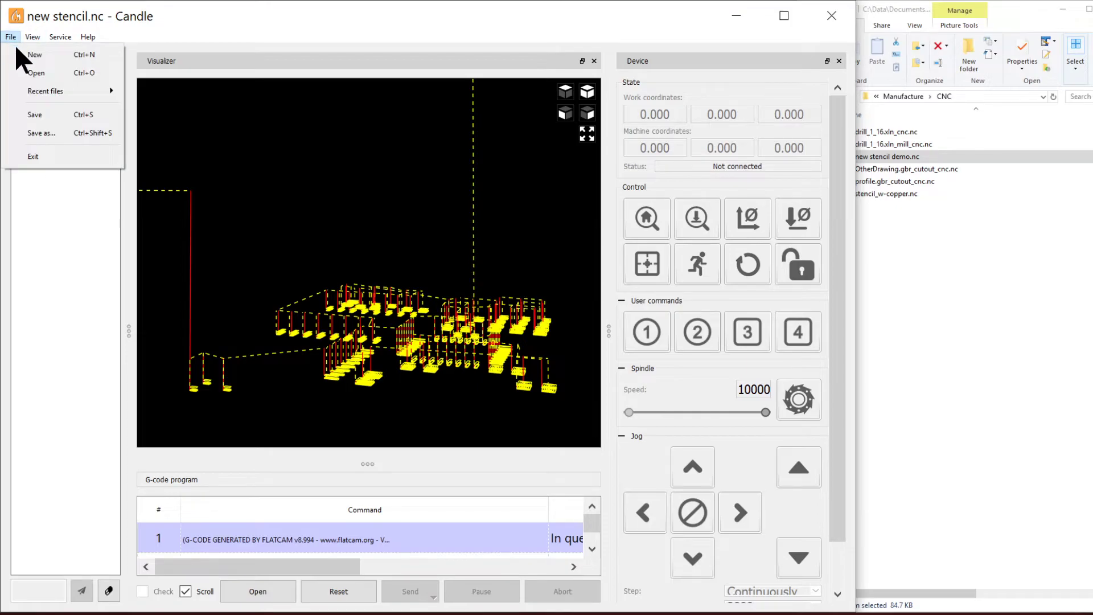
left_click(23, 51)
left_click_drag(922, 159, 530, 270)
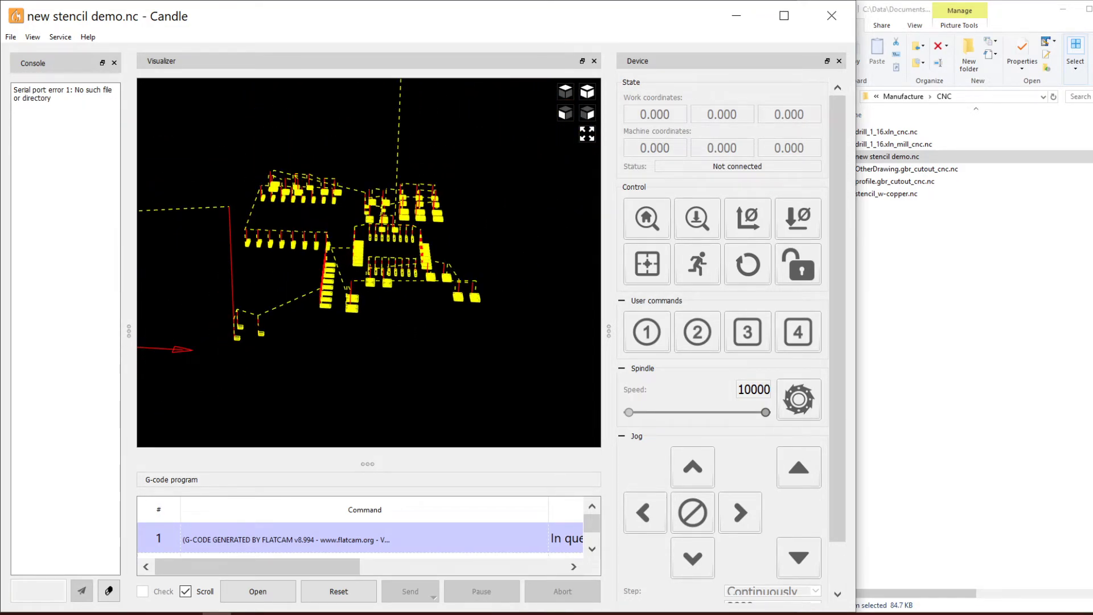
scroll(350, 219, "up", 3)
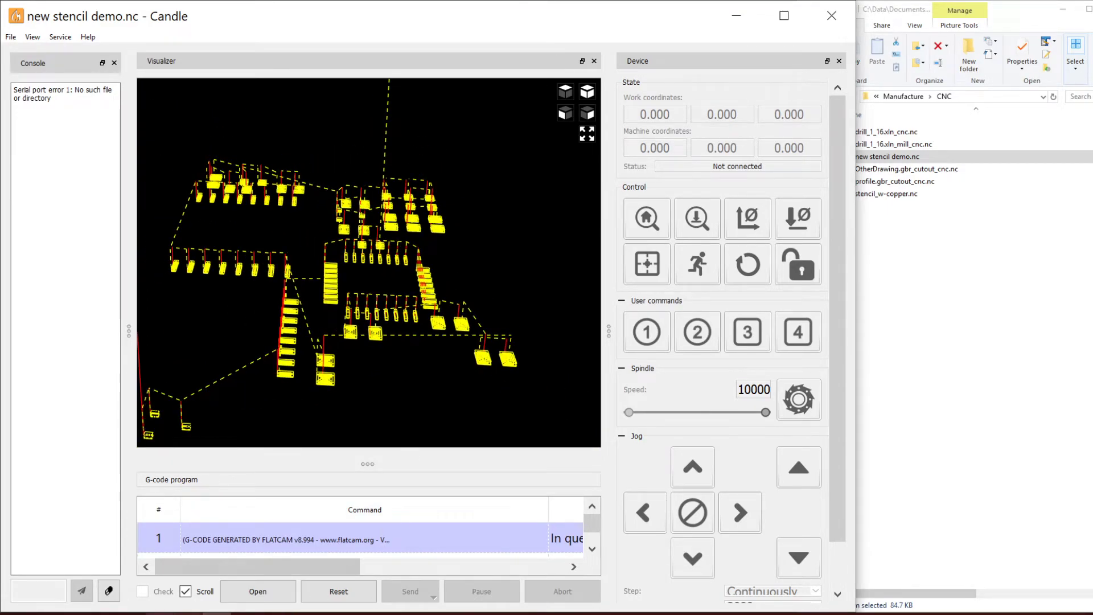
- Play the recorded V-bit milling video and skip ahead to a later part of the job
left_click(131, 612)
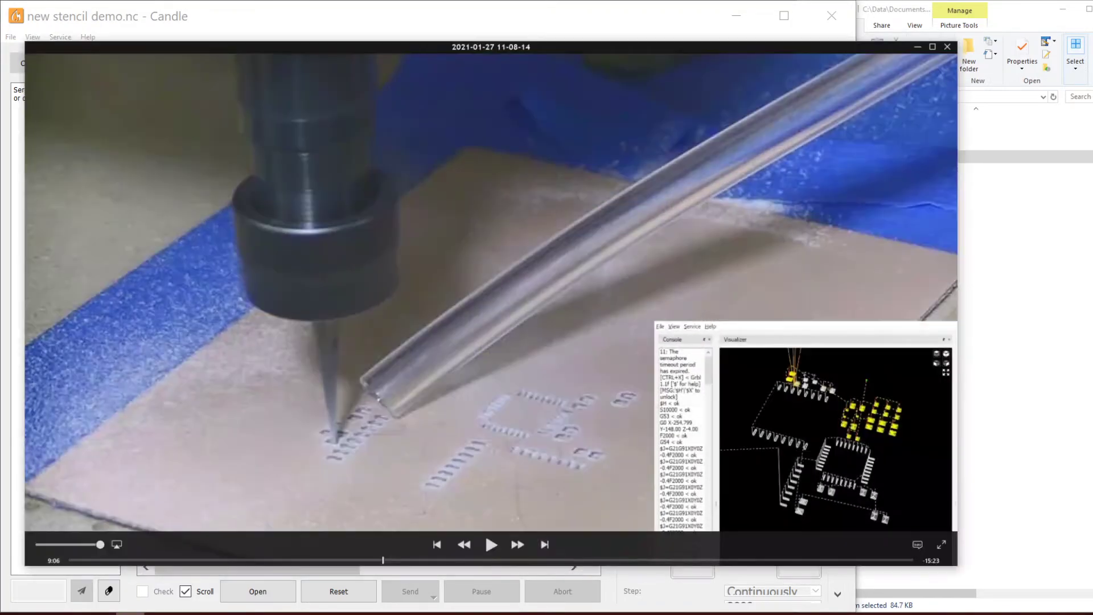
left_click(490, 544)
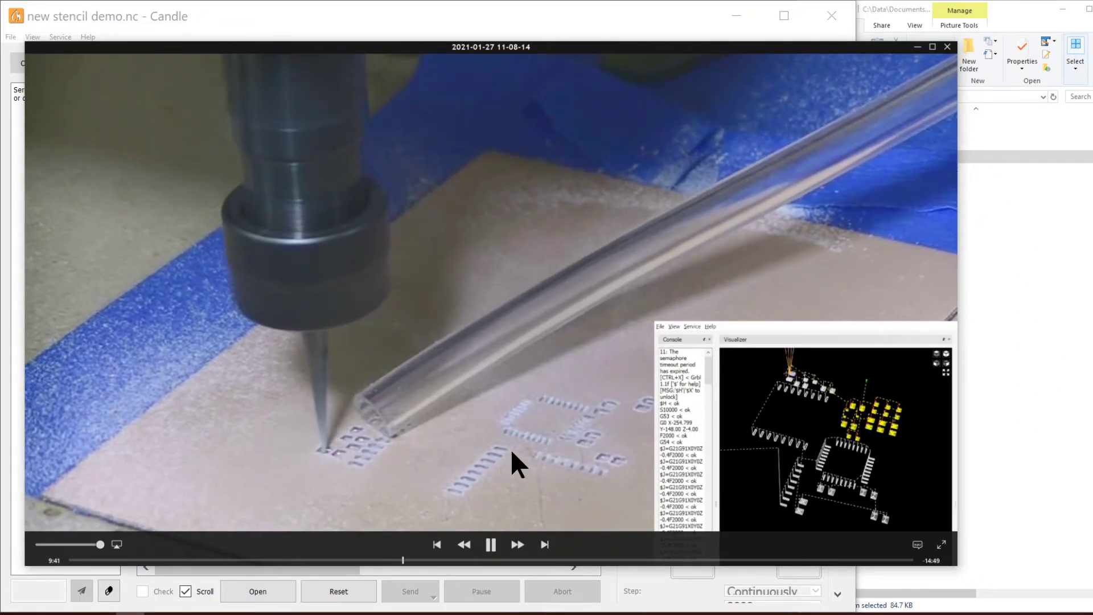
left_click(529, 560)
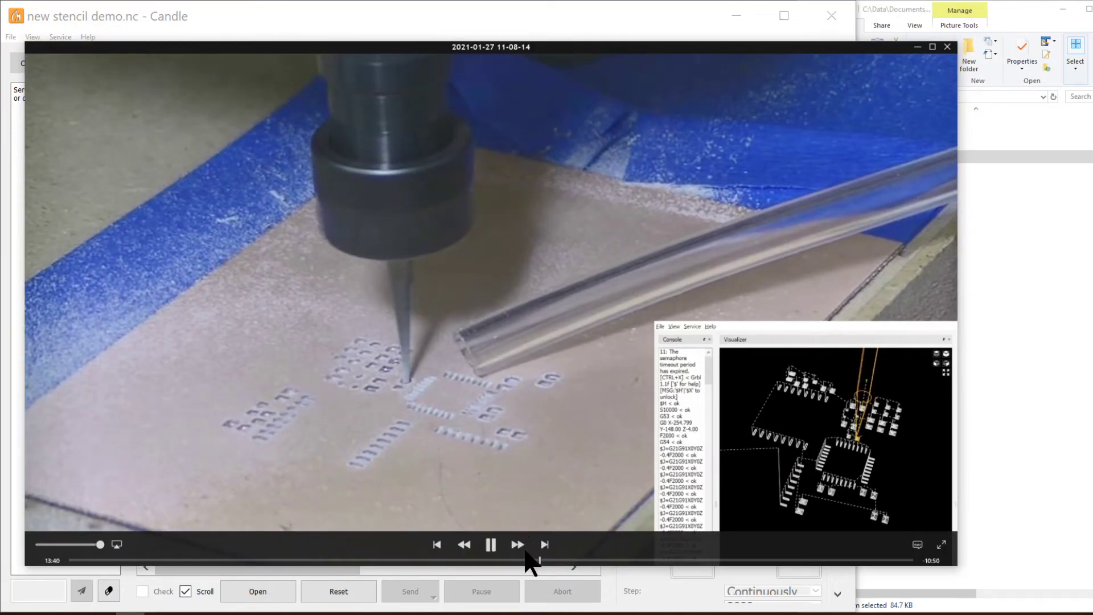
- Skip the milling footage forward to 14:49, where the stencil is cleaned and untaped
left_click_drag(543, 560, 545, 561)
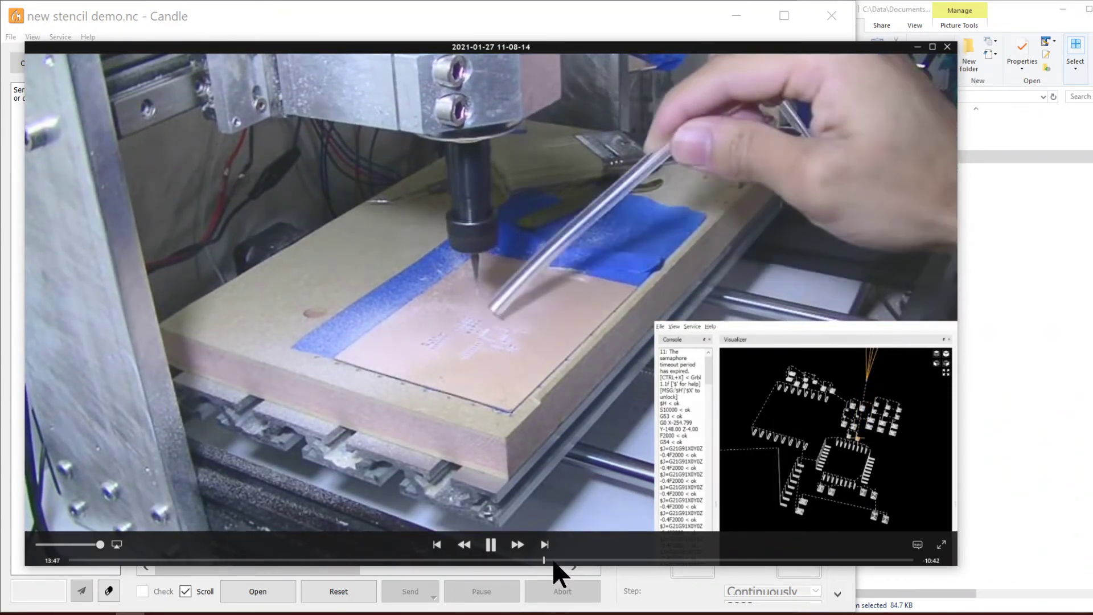
left_click(555, 561)
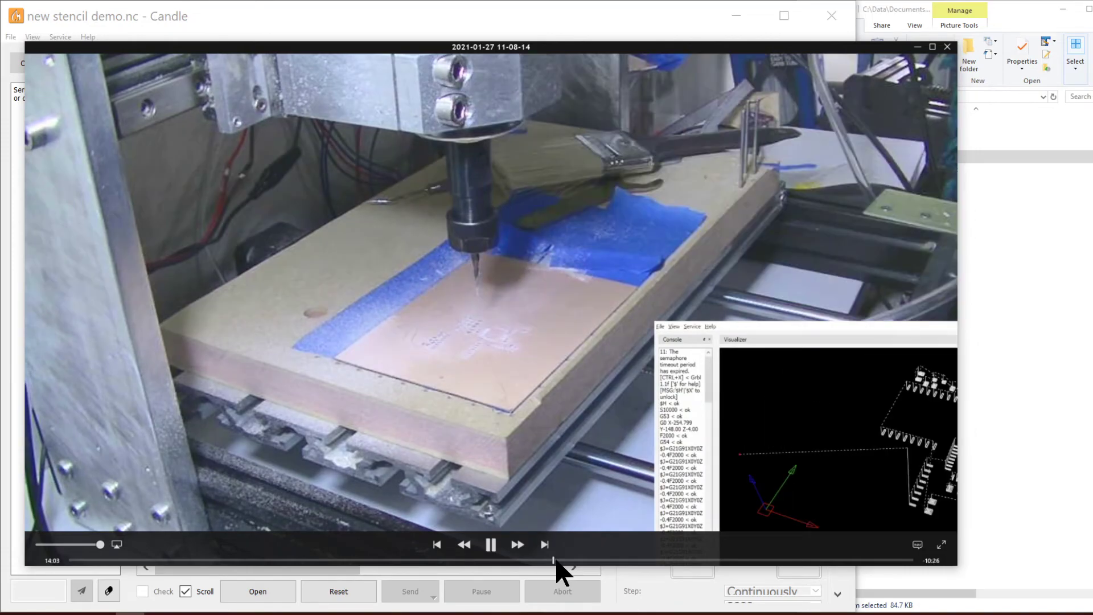
left_click(560, 561)
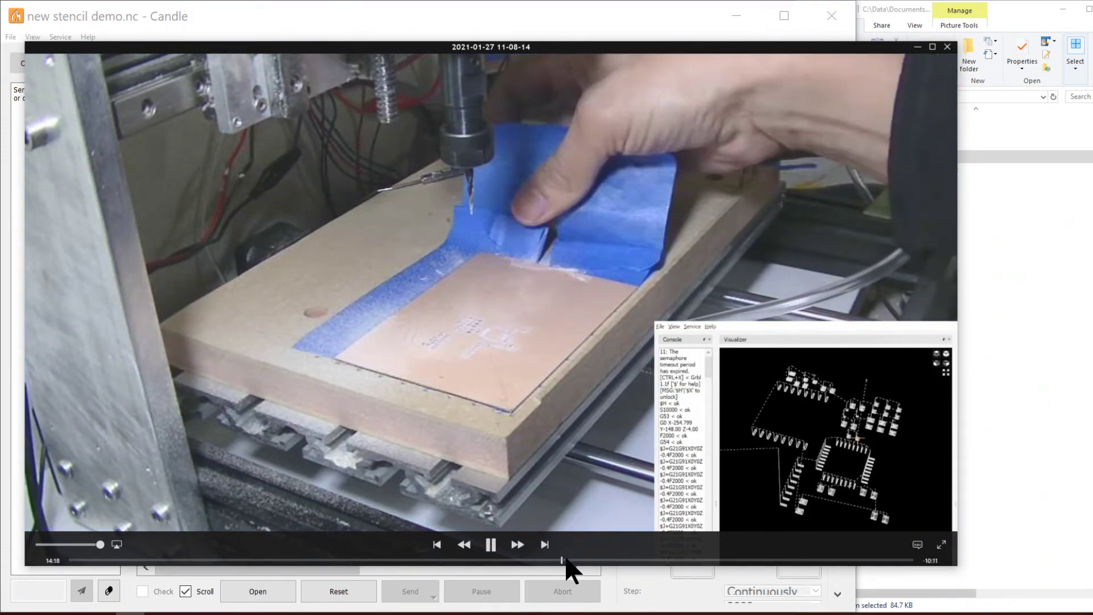
left_click(568, 560)
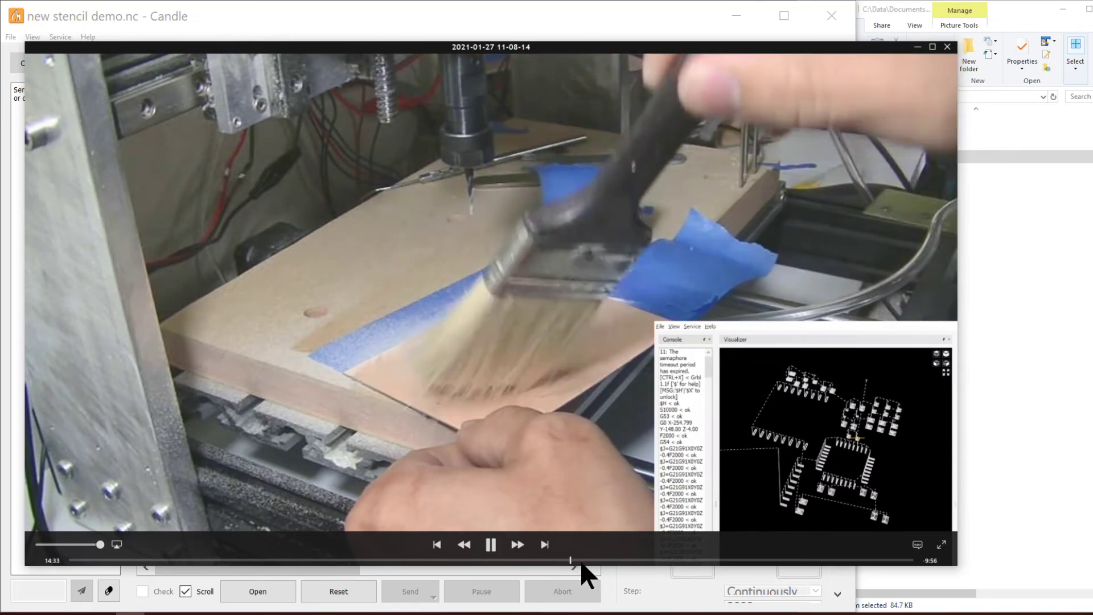
left_click(579, 560)
left_click(580, 560)
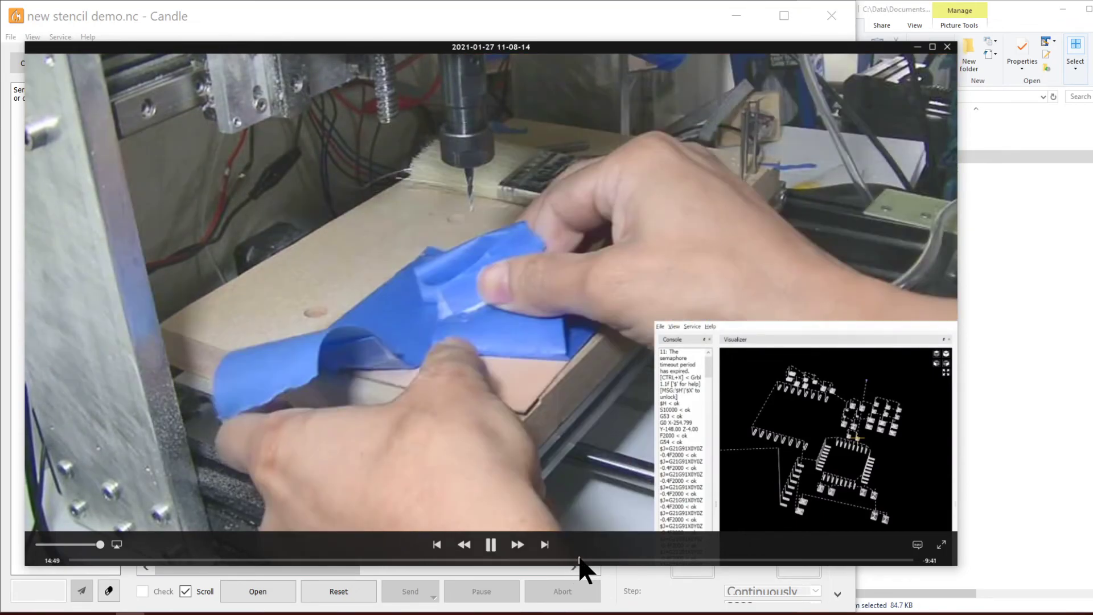